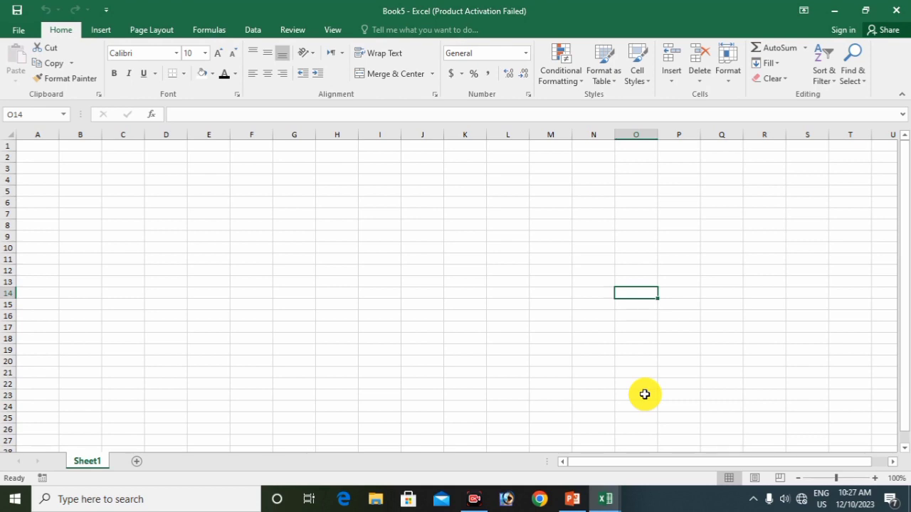
# - Open the recent workbook DATA 1 from the Desktop
pyautogui.click(544, 313)
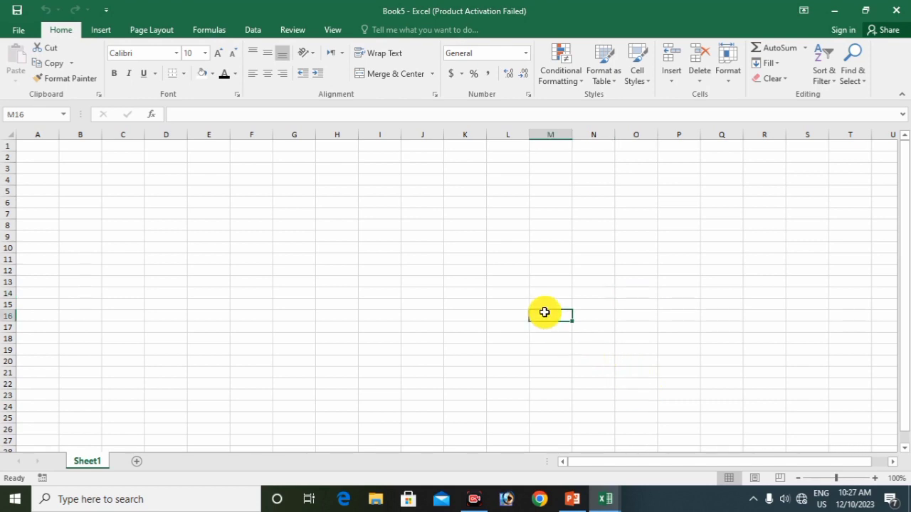
pyautogui.click(20, 32)
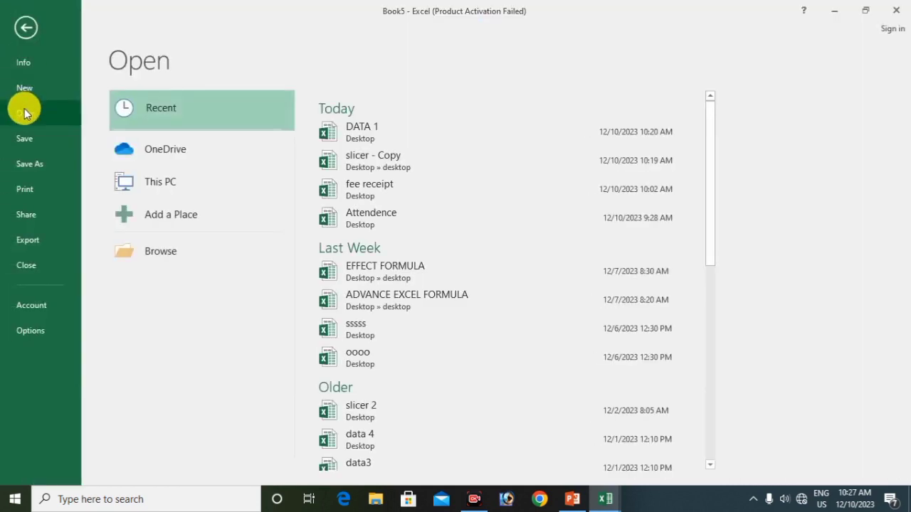
pyautogui.click(358, 134)
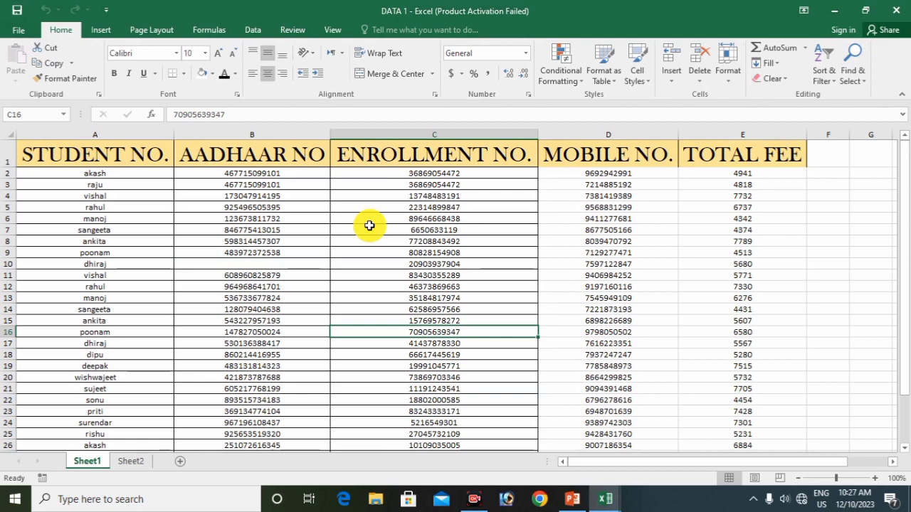
# - Select the student data range and the entire sheet to compare how far each selection extends
pyautogui.click(370, 229)
pyautogui.hotkey('ctrl', 'a')
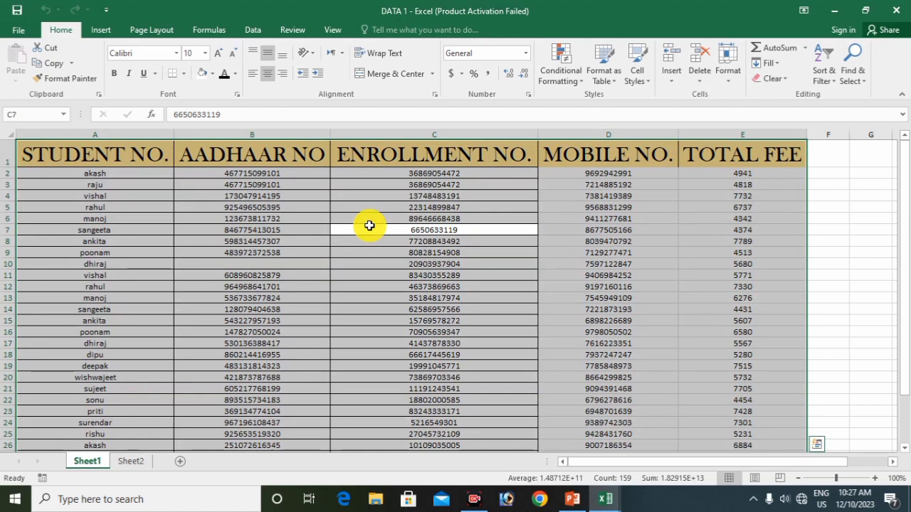
pyautogui.click(823, 251)
pyautogui.hotkey('ctrl', 'a')
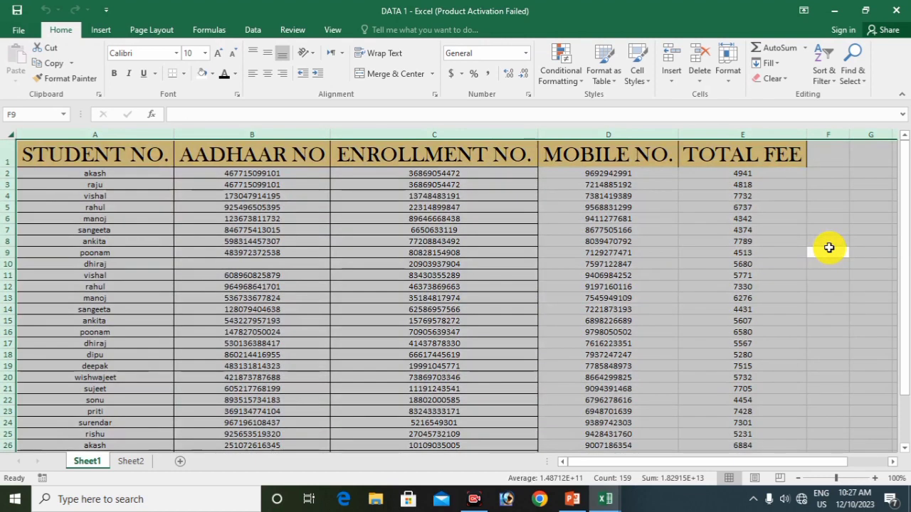
pyautogui.scroll(-7, 829, 248)
pyautogui.scroll(5, 829, 247)
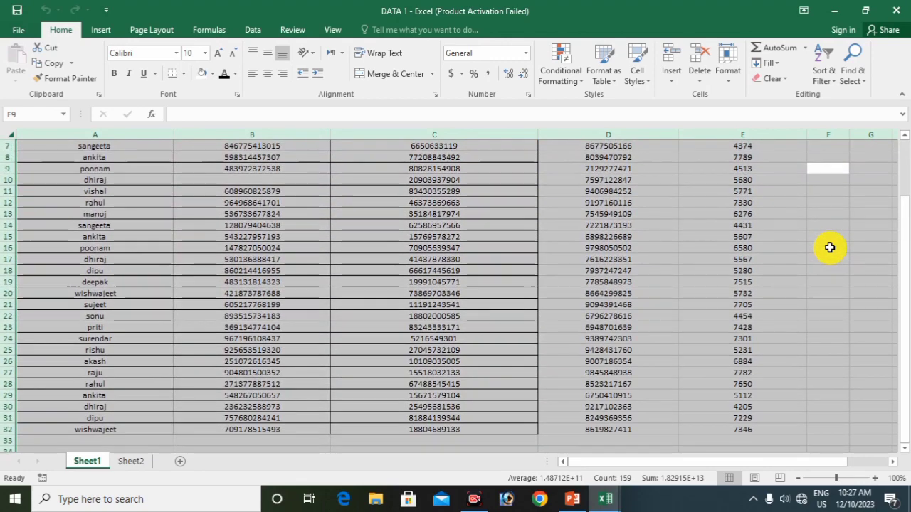
pyautogui.scroll(2, 829, 248)
# - Format the student data in A1:E32 as a table with headers, using the blue style in the first Light row
pyautogui.click(632, 265)
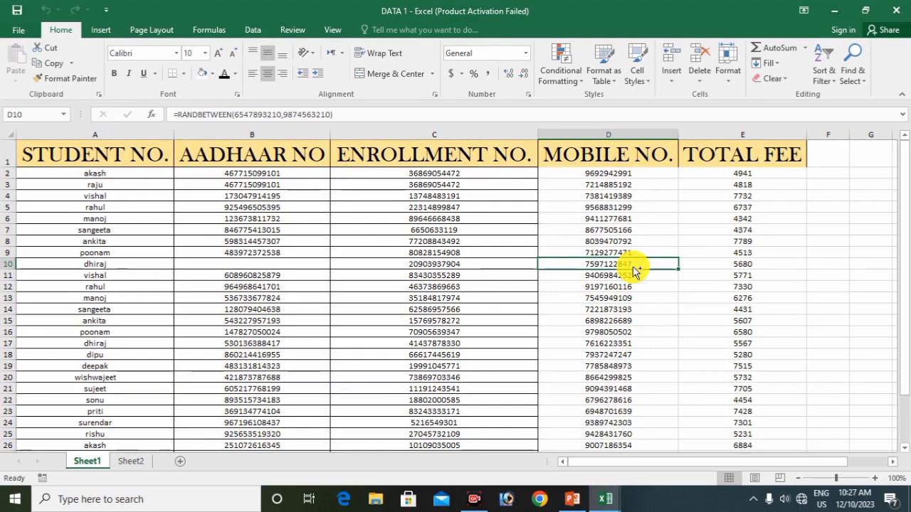
pyautogui.hotkey('ctrl', 'a')
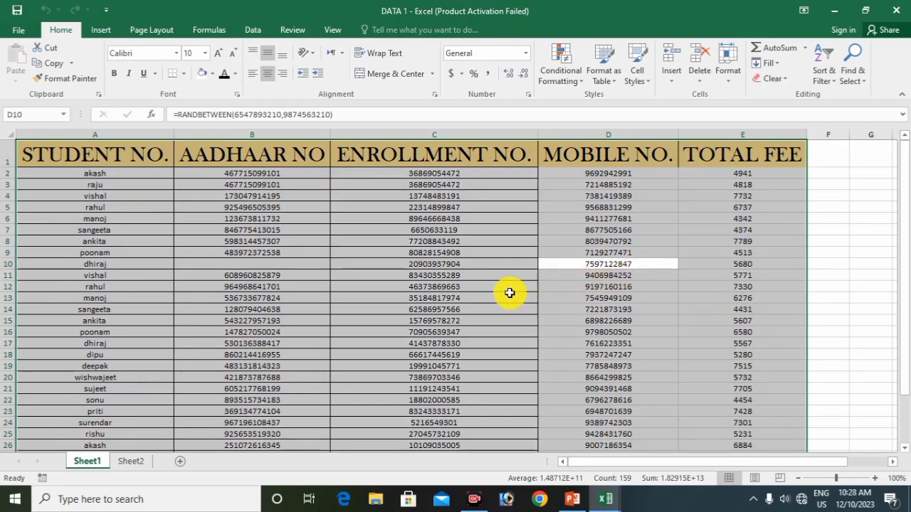
pyautogui.click(604, 74)
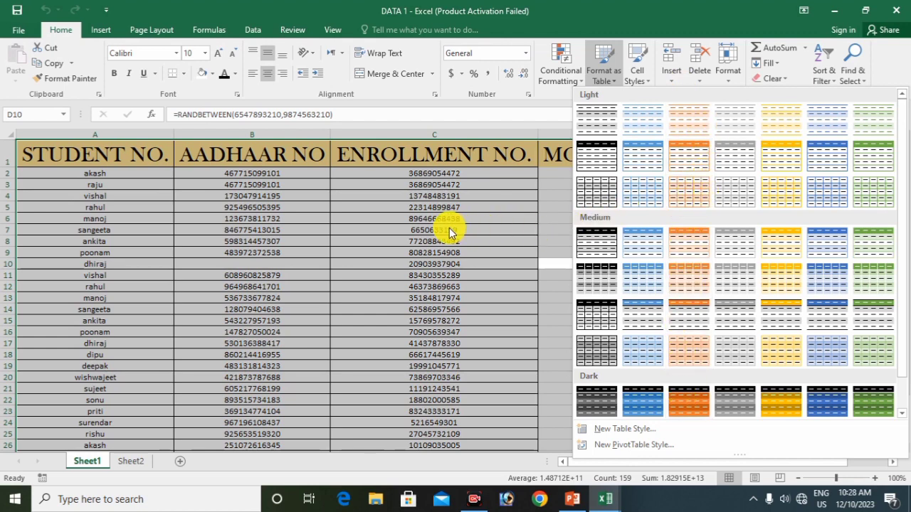
pyautogui.click(665, 127)
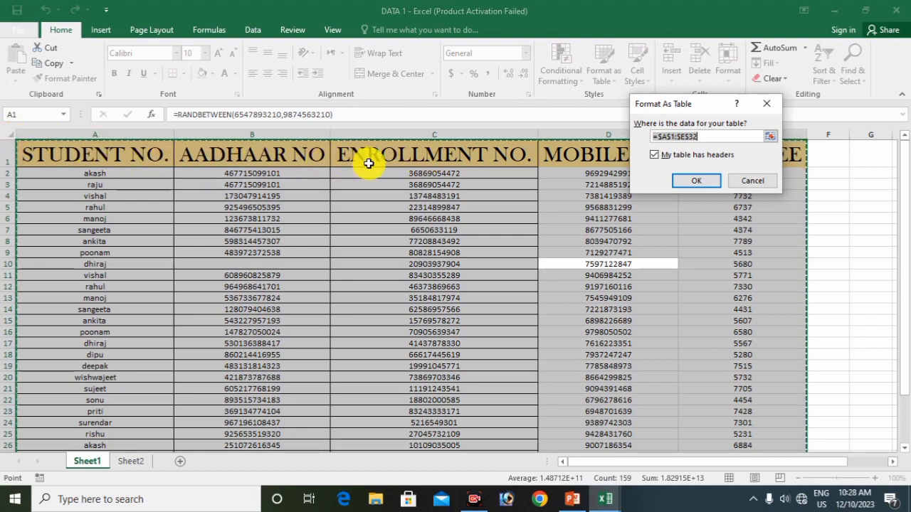
pyautogui.click(679, 184)
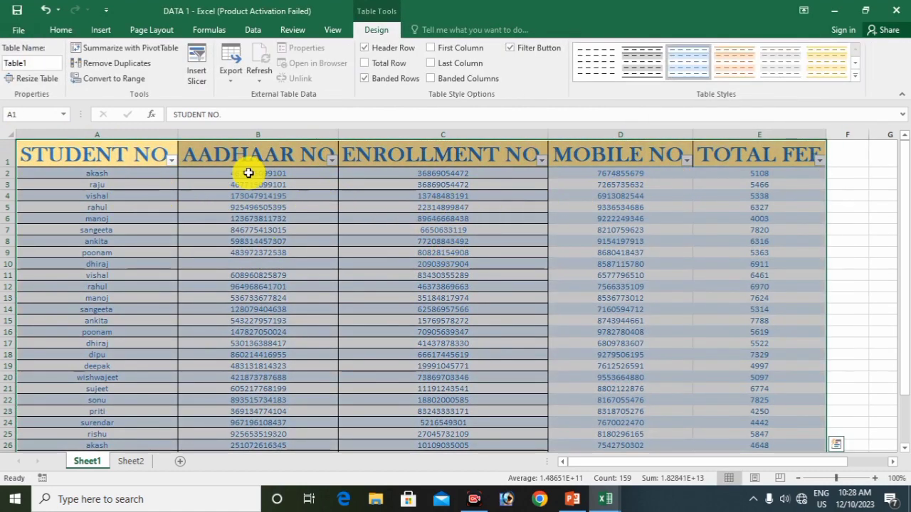
# - Change the student table to the blue style in the second Light row and deselect the table range
pyautogui.click(54, 34)
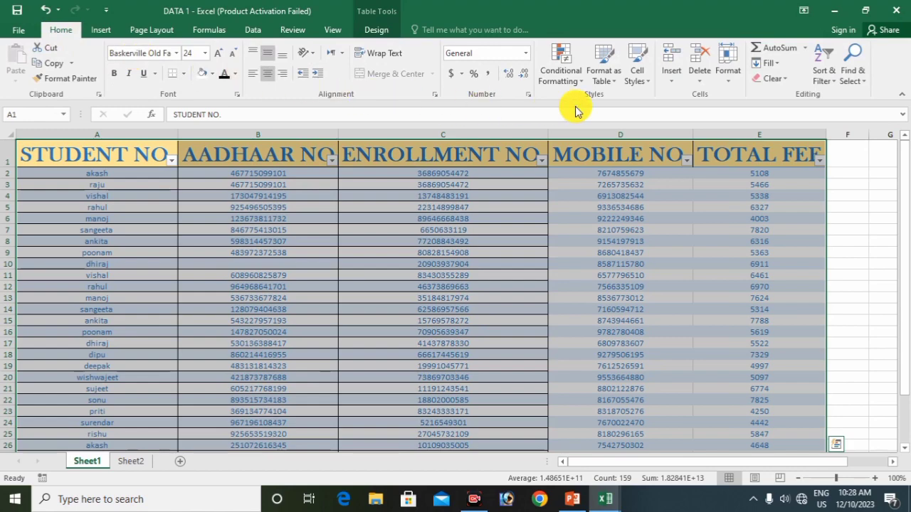
pyautogui.click(617, 82)
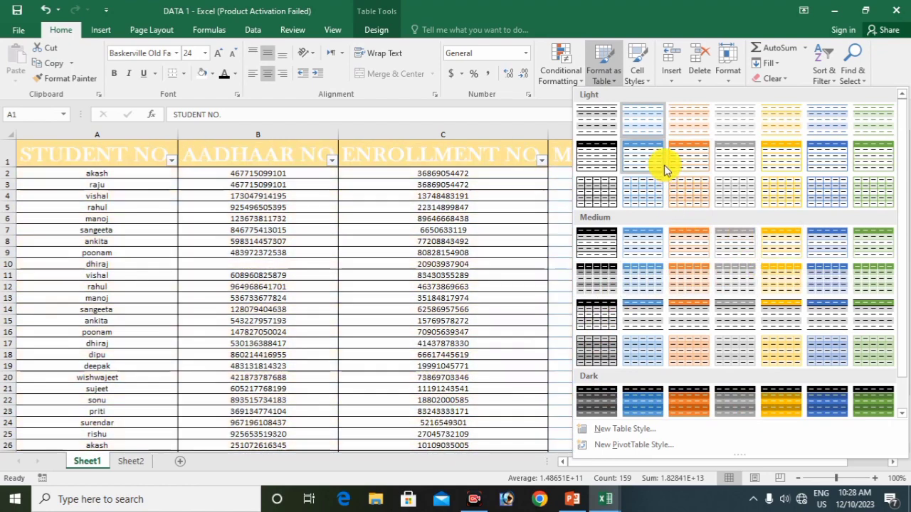
pyautogui.click(661, 164)
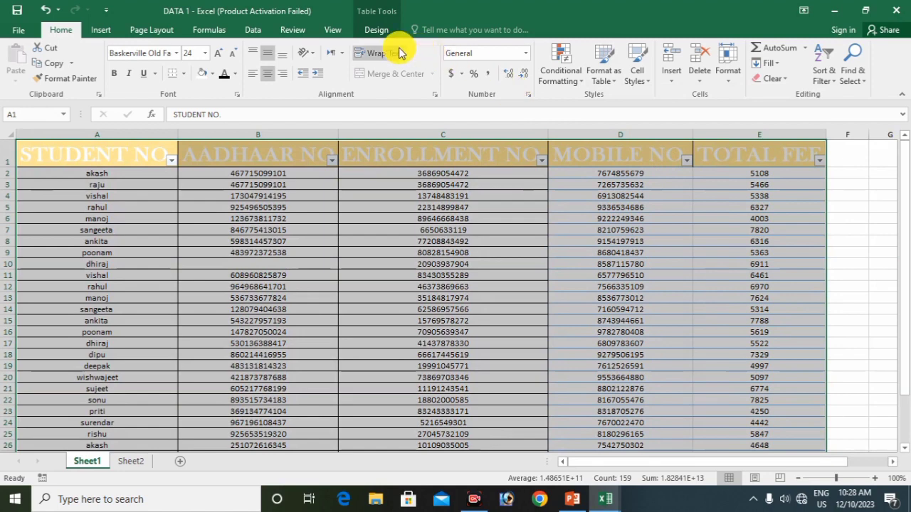
pyautogui.click(376, 29)
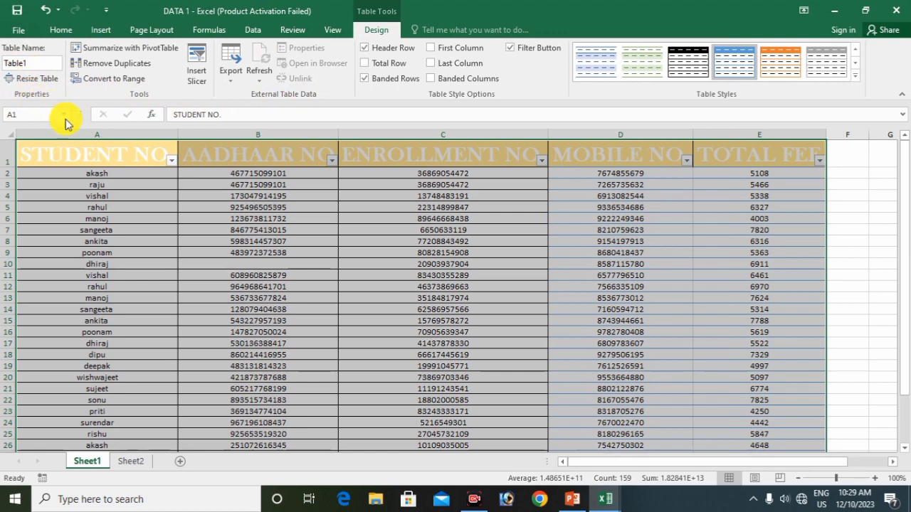
pyautogui.click(264, 241)
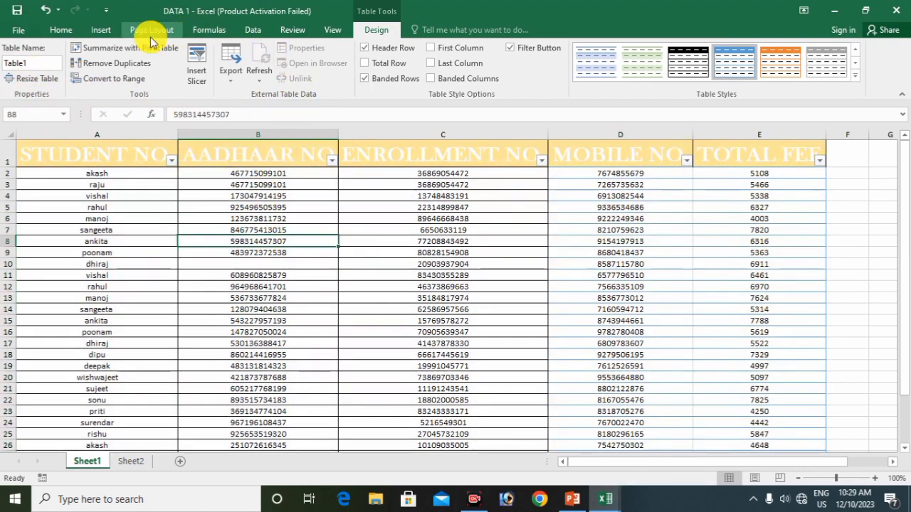
# - Start a new table style and open the cell formatting for its Whole Table element
pyautogui.click(68, 29)
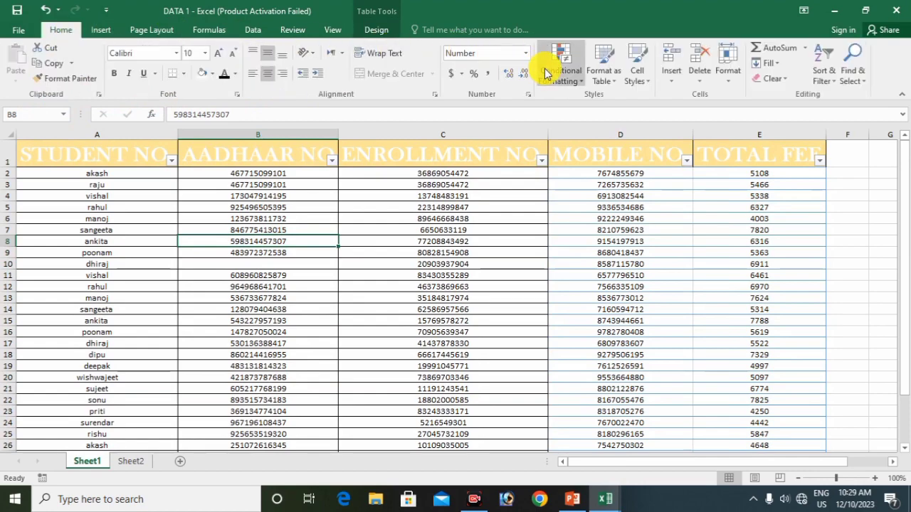
pyautogui.click(603, 75)
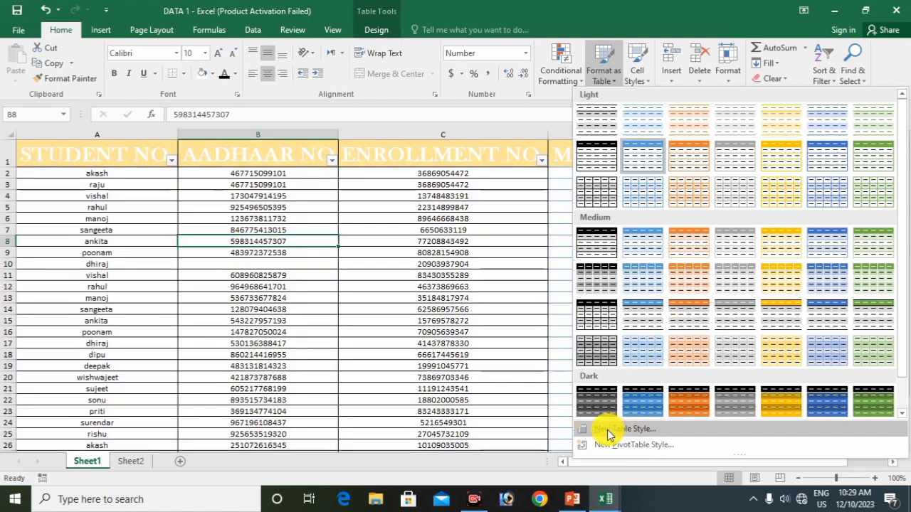
pyautogui.click(608, 430)
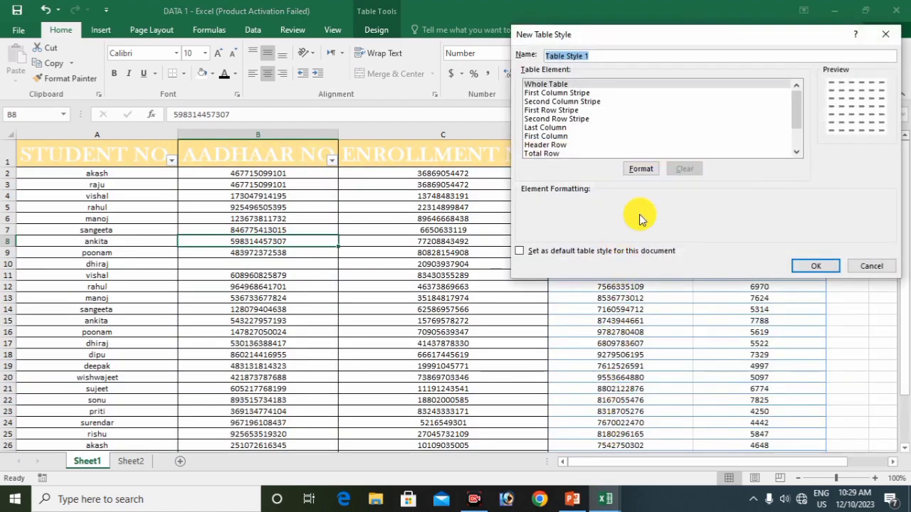
pyautogui.moveTo(673, 40); pyautogui.dragTo(605, 42)
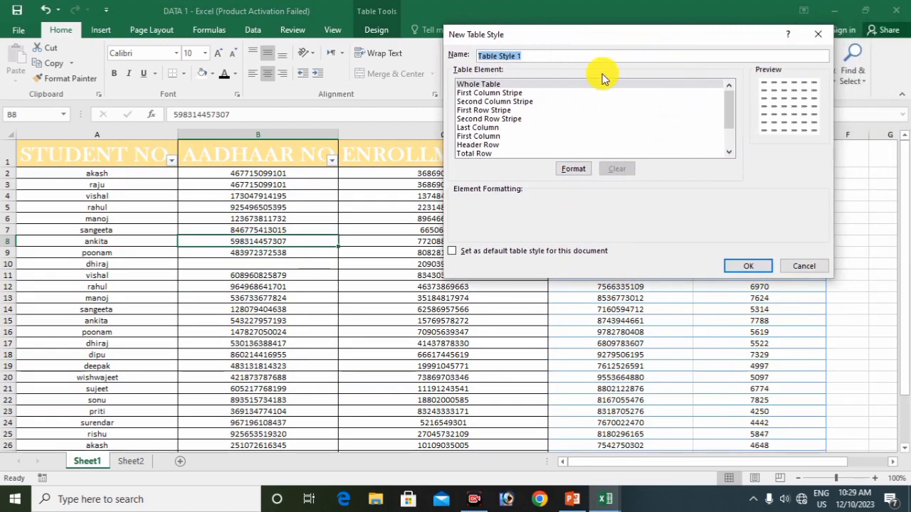
pyautogui.click(572, 170)
pyautogui.click(575, 172)
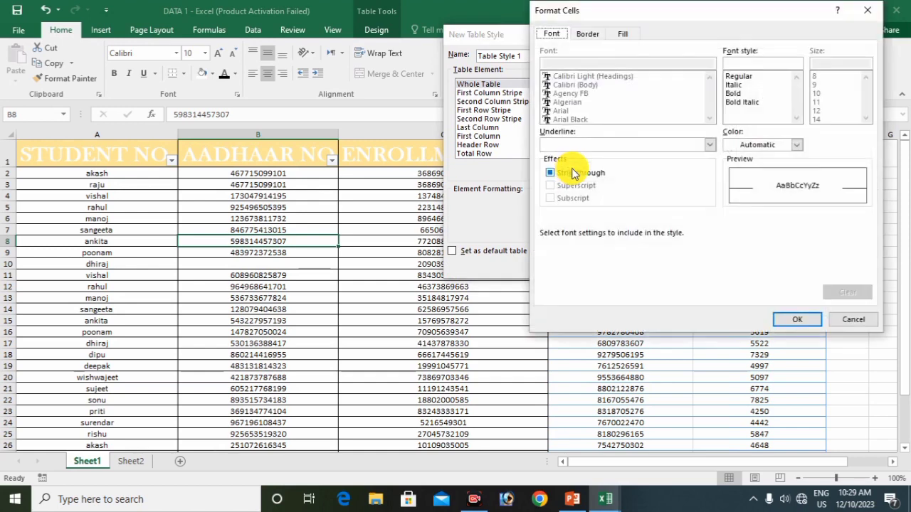
# - Give the Whole Table element a two-color gradient fill with red as Color 1 and green as Color 2
pyautogui.click(614, 37)
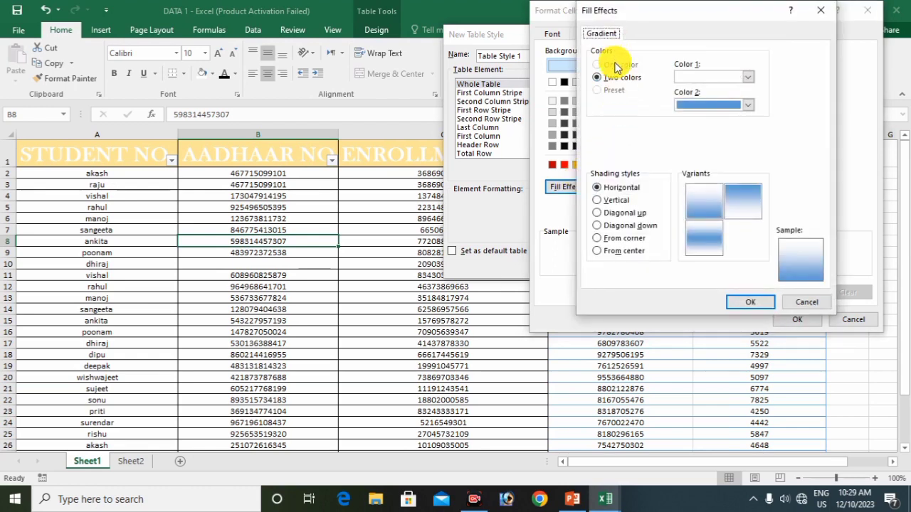
pyautogui.click(749, 78)
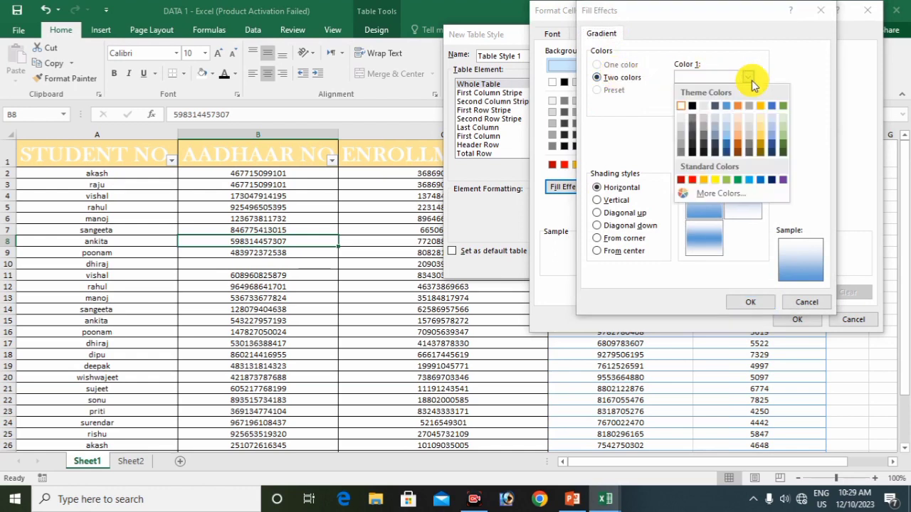
pyautogui.click(693, 179)
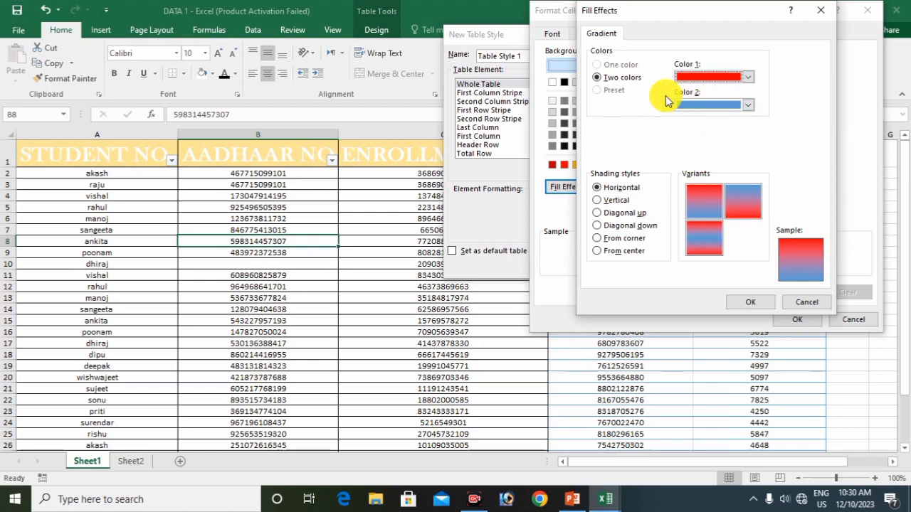
pyautogui.click(747, 105)
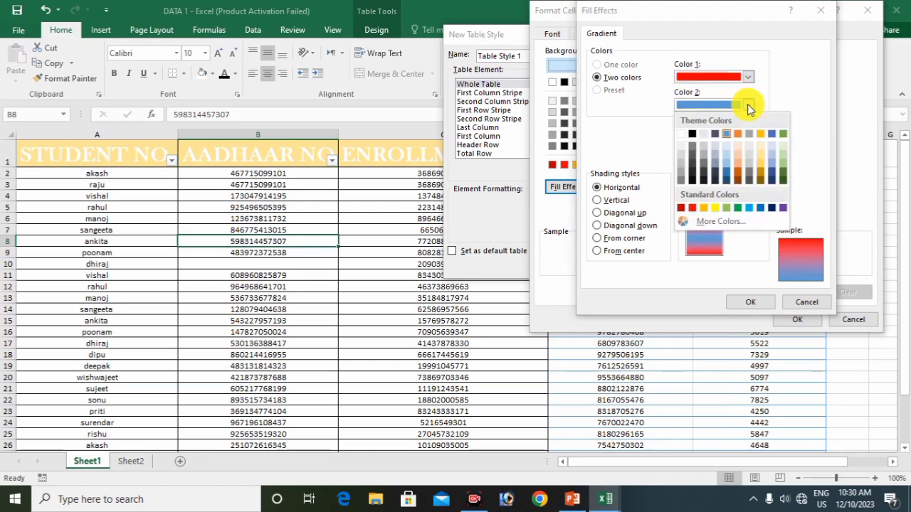
pyautogui.click(742, 206)
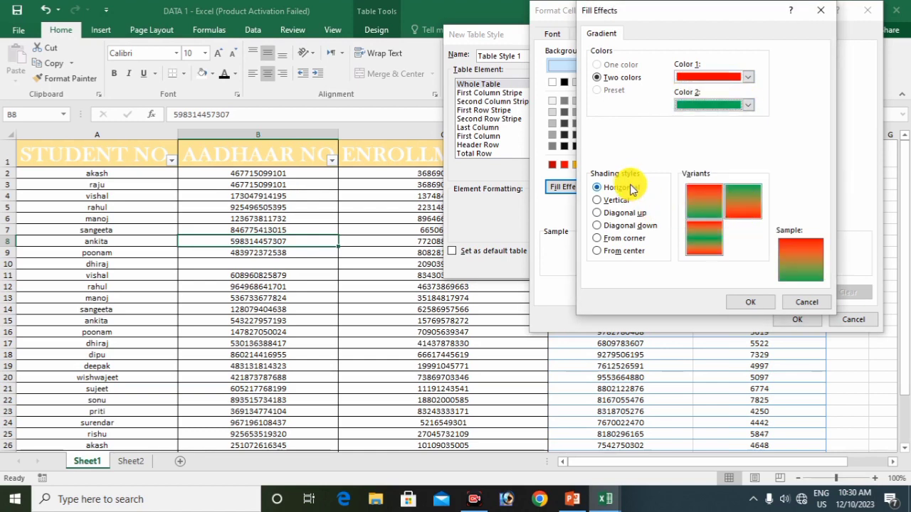
# - Try the different gradient shading styles and apply From center to the Whole Table fill
pyautogui.click(613, 200)
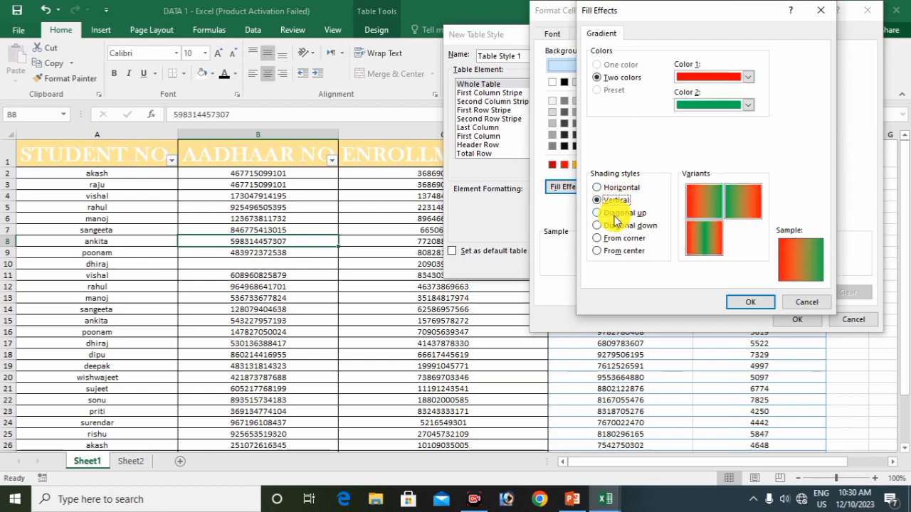
pyautogui.click(616, 213)
pyautogui.click(617, 226)
pyautogui.click(616, 239)
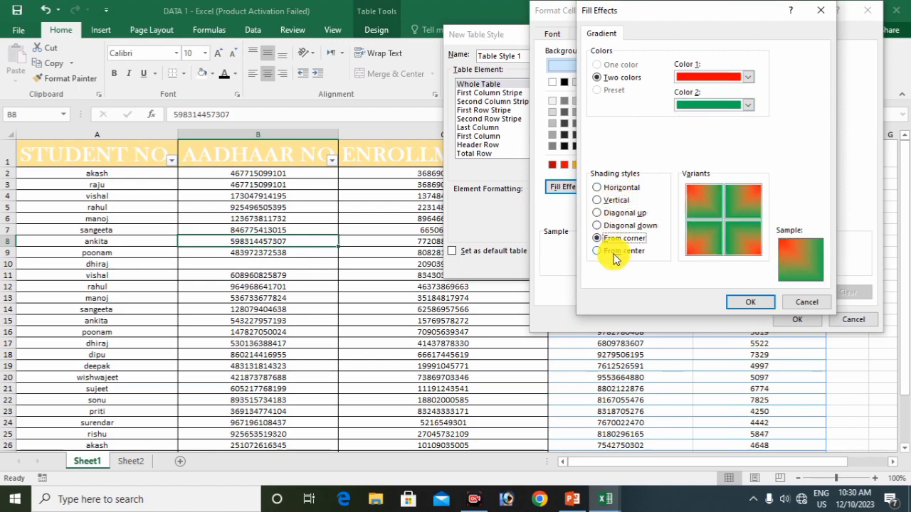
pyautogui.click(617, 252)
pyautogui.click(615, 225)
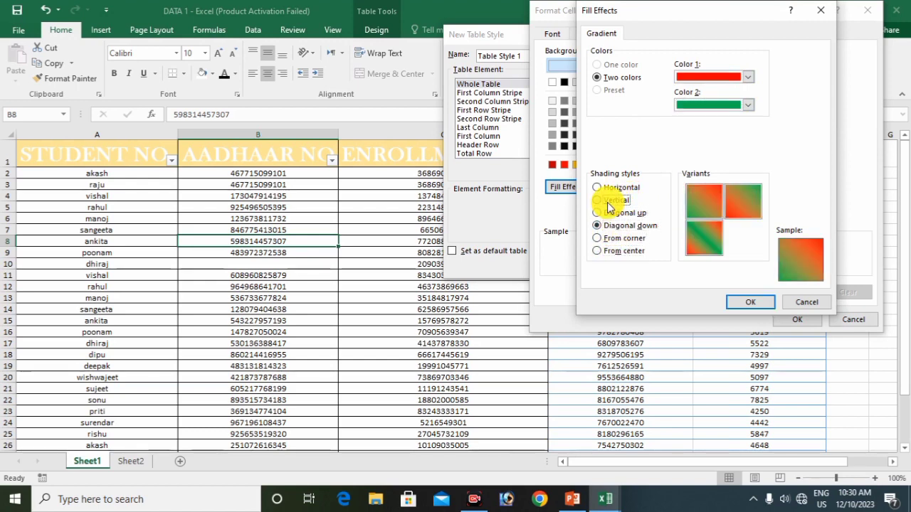
pyautogui.click(612, 187)
pyautogui.click(624, 239)
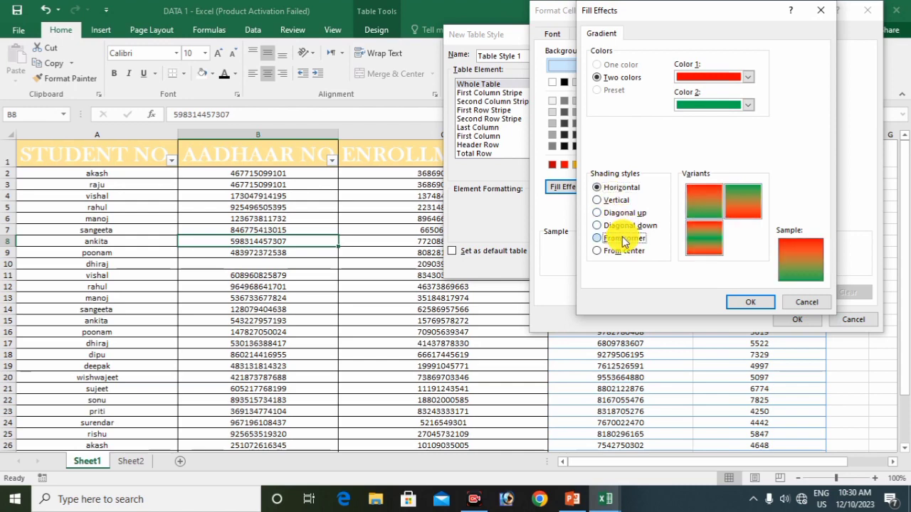
pyautogui.click(623, 226)
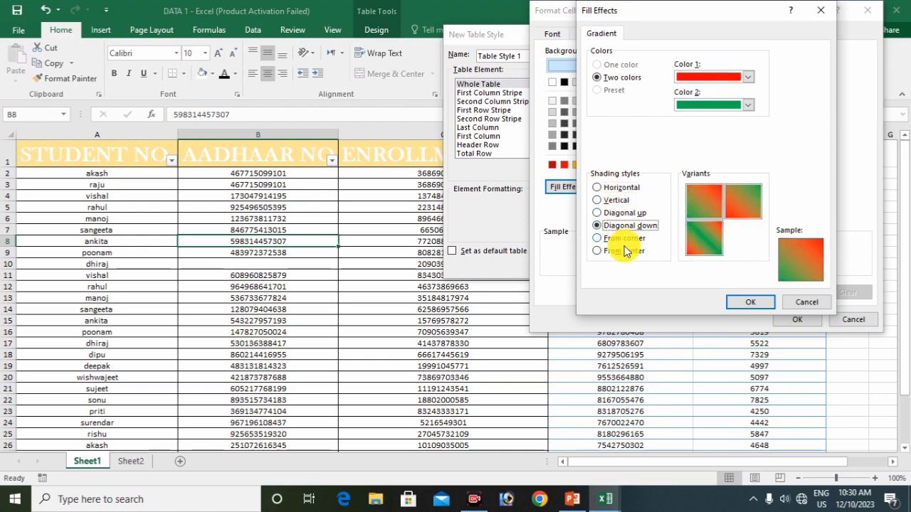
pyautogui.click(623, 251)
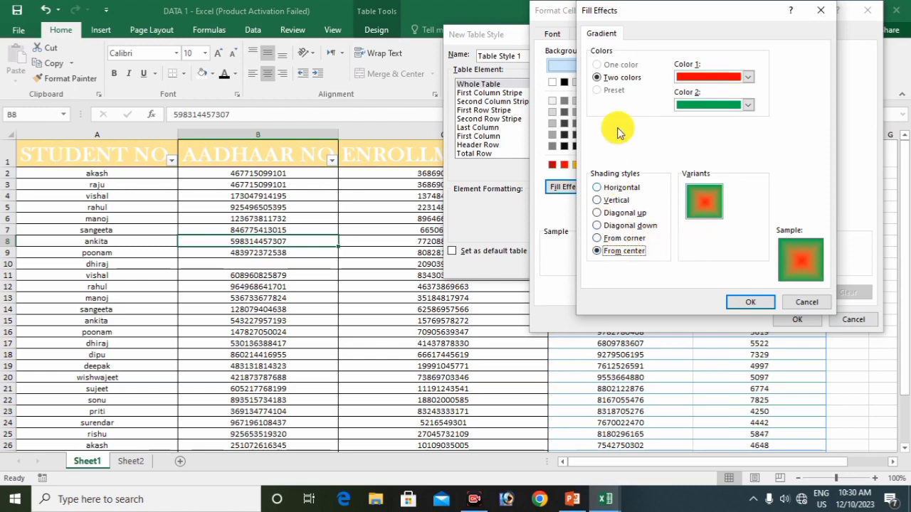
pyautogui.click(743, 301)
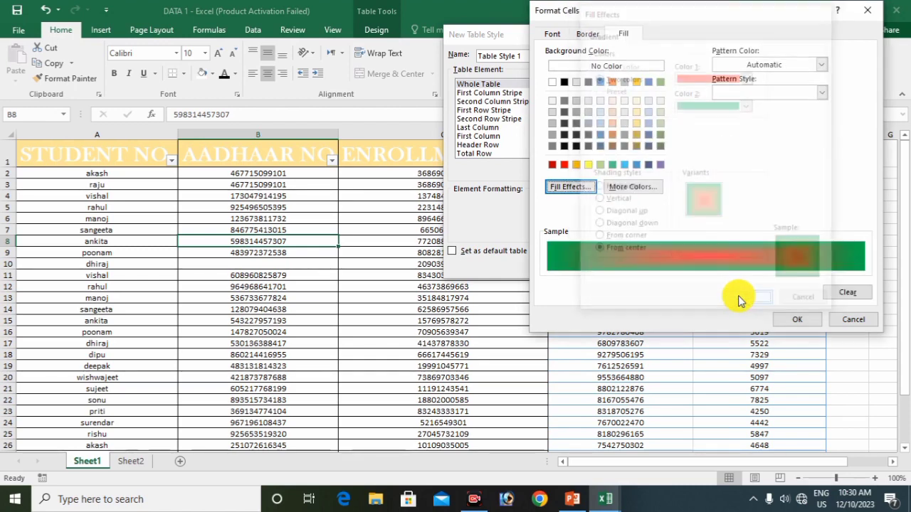
# - Apply medium solid borders to every outer and inside edge of the table style's Whole Table element
pyautogui.click(589, 35)
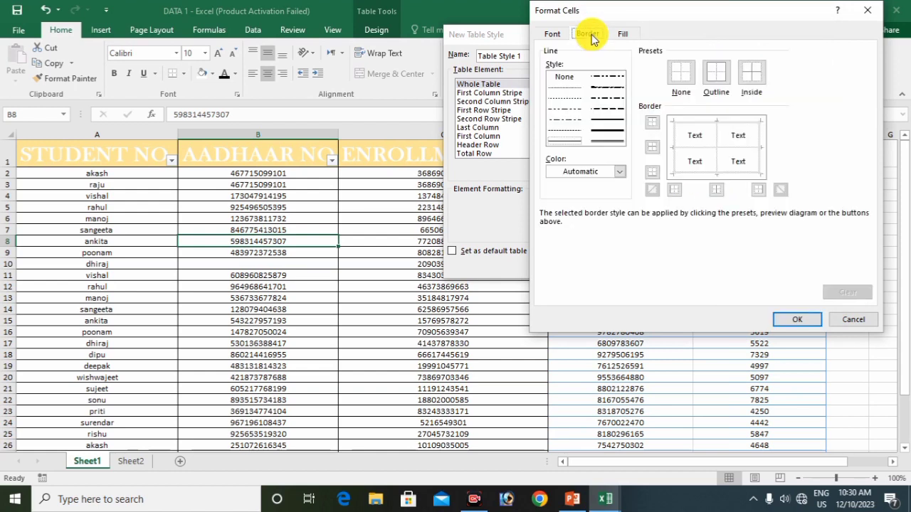
pyautogui.click(601, 114)
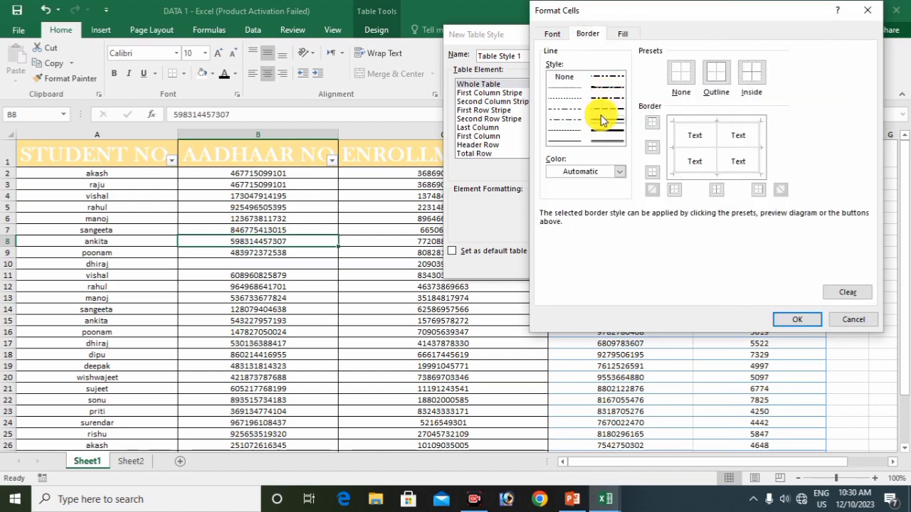
pyautogui.click(653, 124)
pyautogui.click(653, 146)
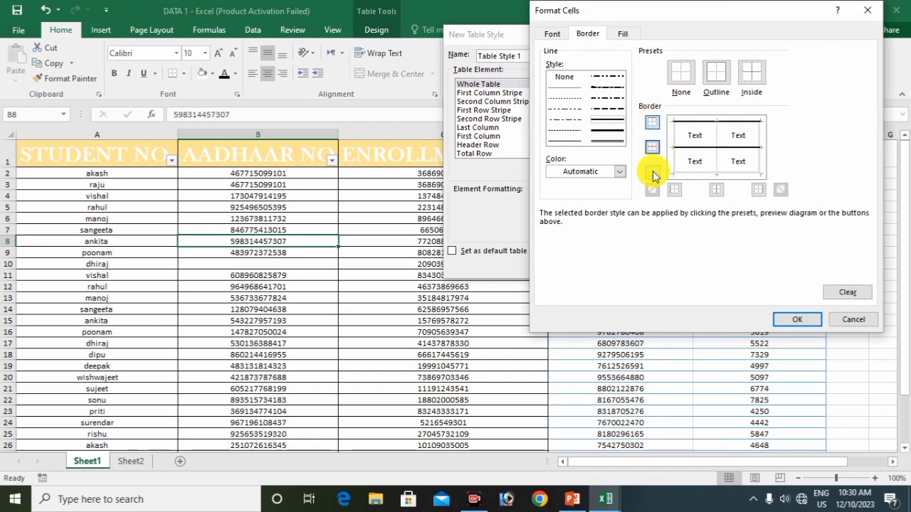
pyautogui.click(653, 173)
pyautogui.click(674, 189)
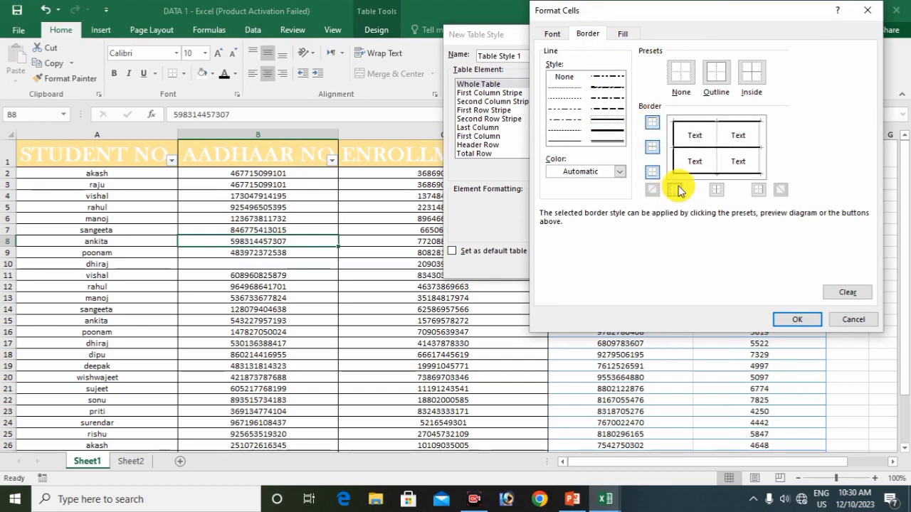
pyautogui.click(717, 191)
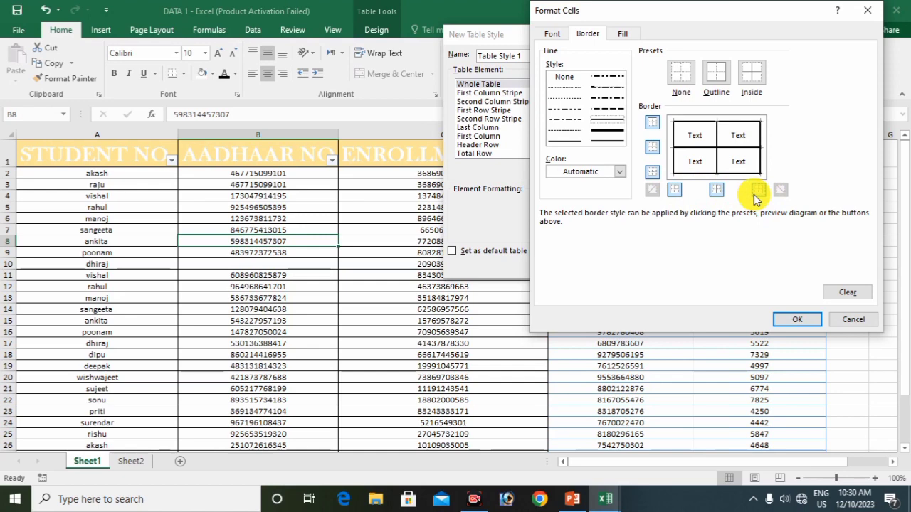
# - Set the Whole Table font style to Bold and save the new table style
pyautogui.click(554, 35)
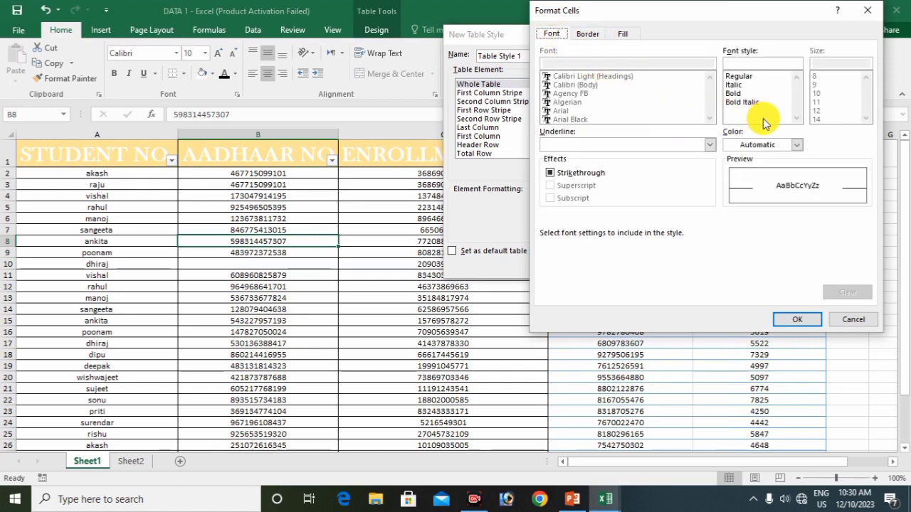
pyautogui.click(751, 97)
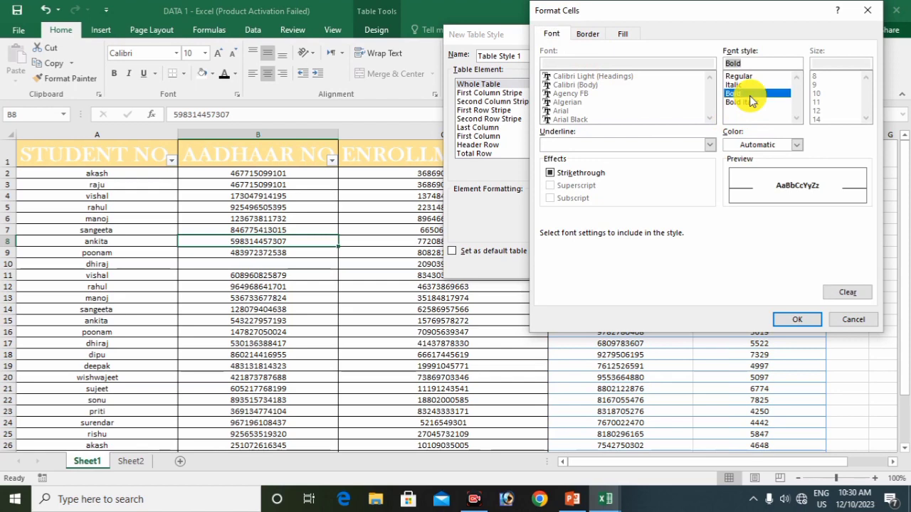
pyautogui.click(791, 315)
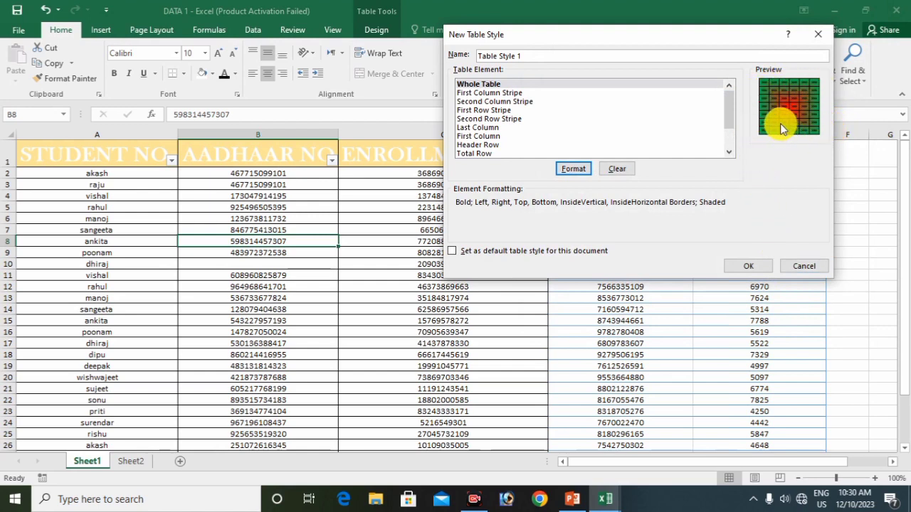
pyautogui.click(759, 266)
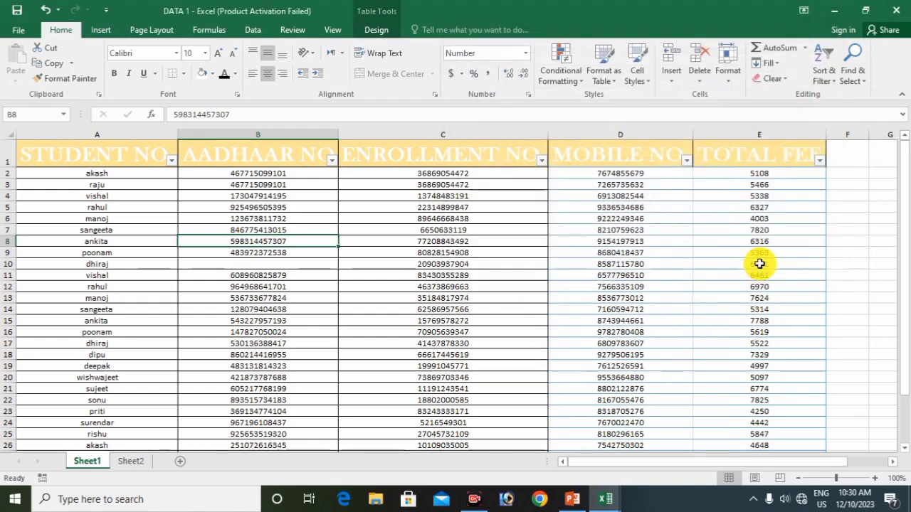
# - Start a new PivotTable style from cell D10 and set its Whole Table font style to Italic
pyautogui.click(671, 263)
pyautogui.click(610, 85)
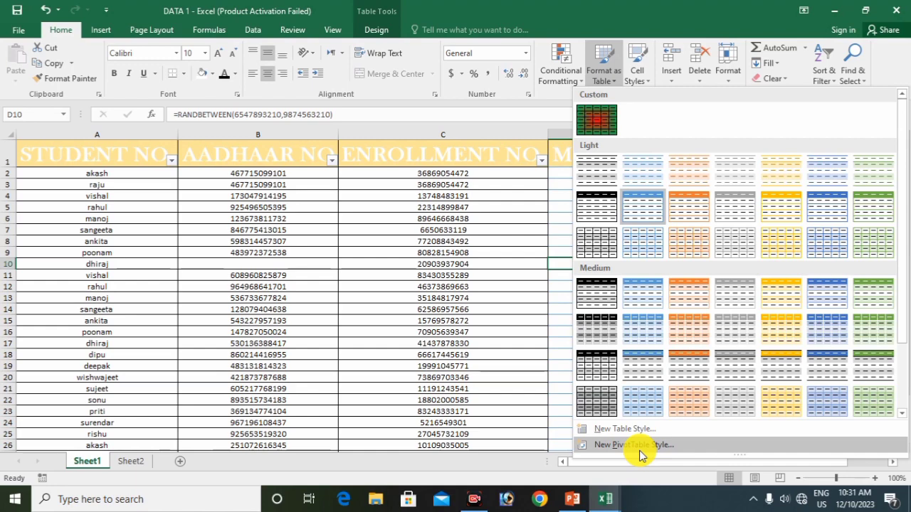
pyautogui.click(629, 446)
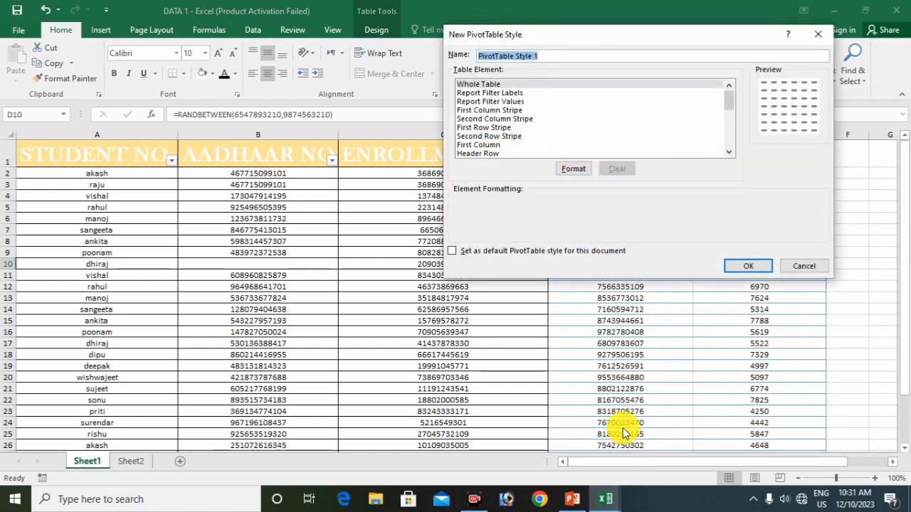
pyautogui.click(563, 170)
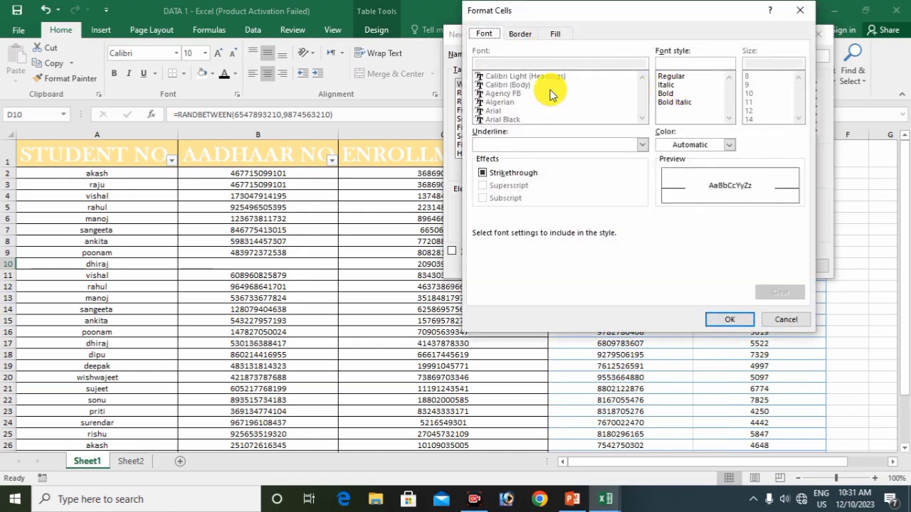
pyautogui.click(676, 95)
pyautogui.click(673, 85)
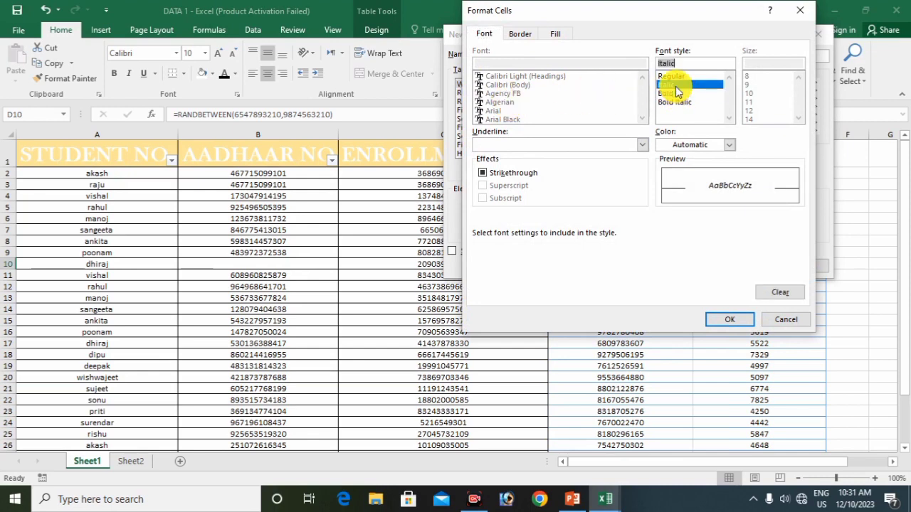
# - Apply thick solid borders to every outer and inside edge of the PivotTable style's Whole Table element
pyautogui.click(519, 34)
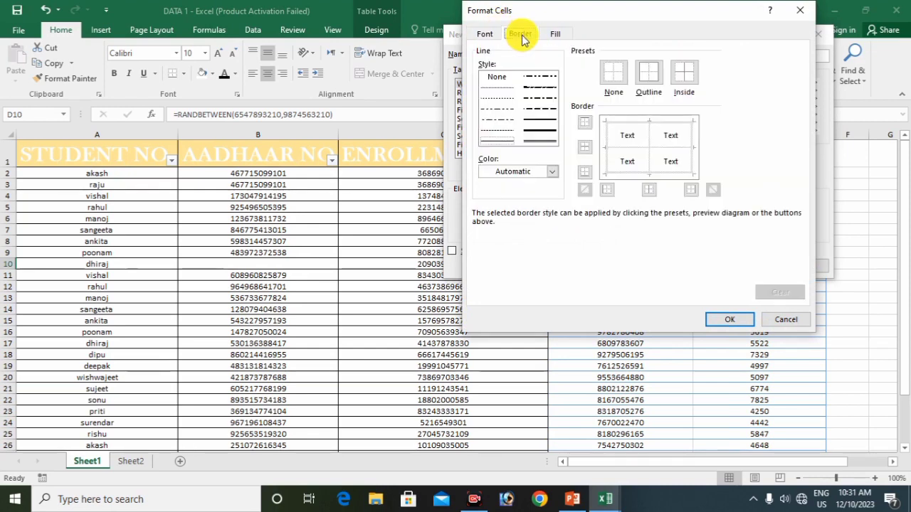
pyautogui.click(547, 134)
pyautogui.click(584, 123)
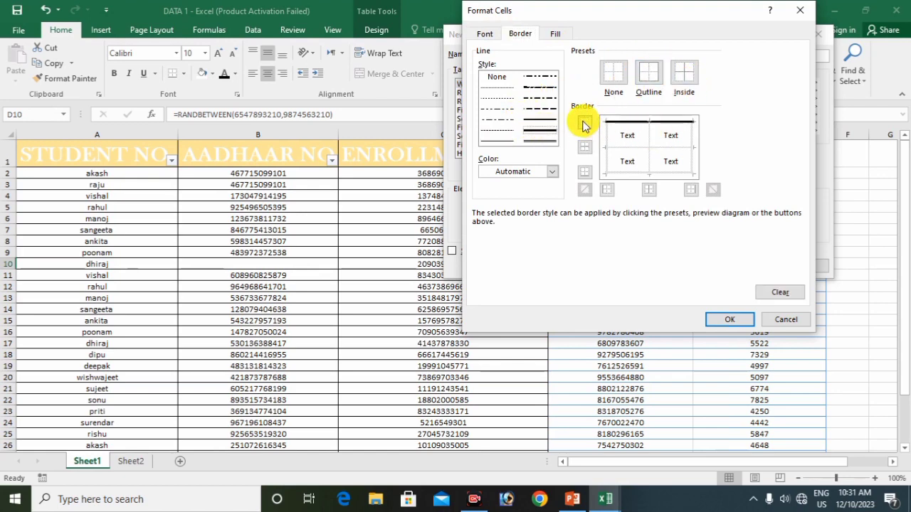
pyautogui.click(586, 147)
pyautogui.click(585, 172)
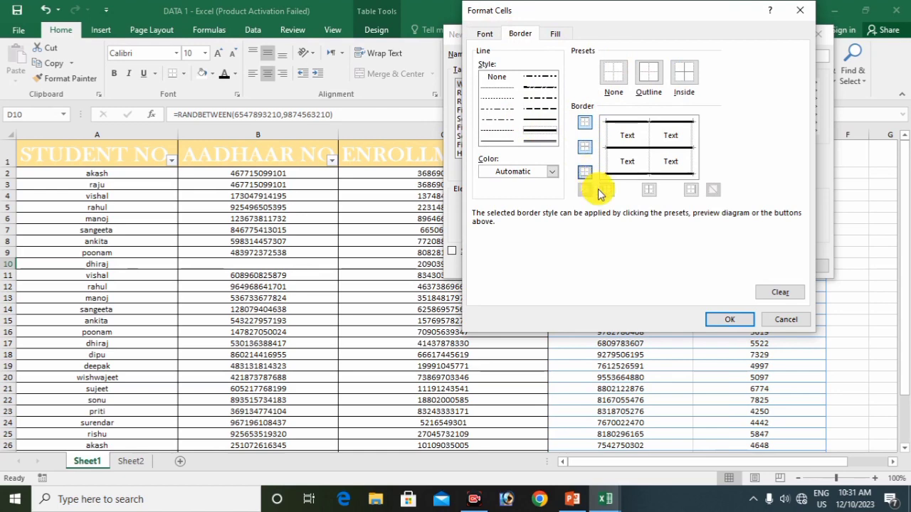
pyautogui.click(607, 190)
pyautogui.click(649, 189)
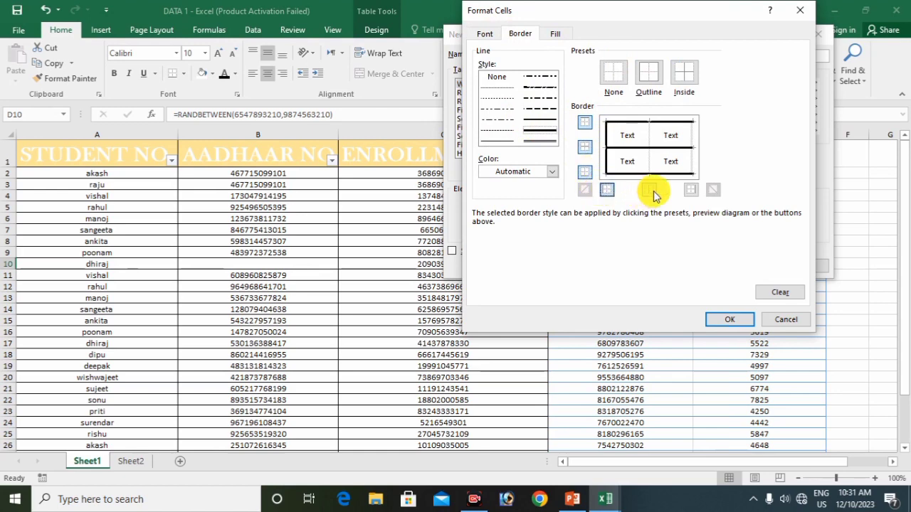
pyautogui.click(696, 188)
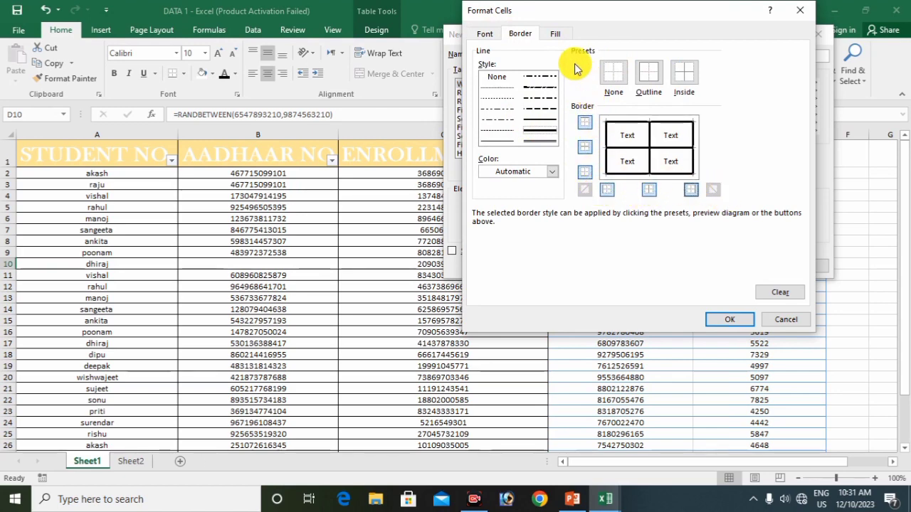
# - Give the PivotTable style's Whole Table element a horizontal two-color gradient fill with yellow as Color 1 and red as Color 2
pyautogui.click(559, 34)
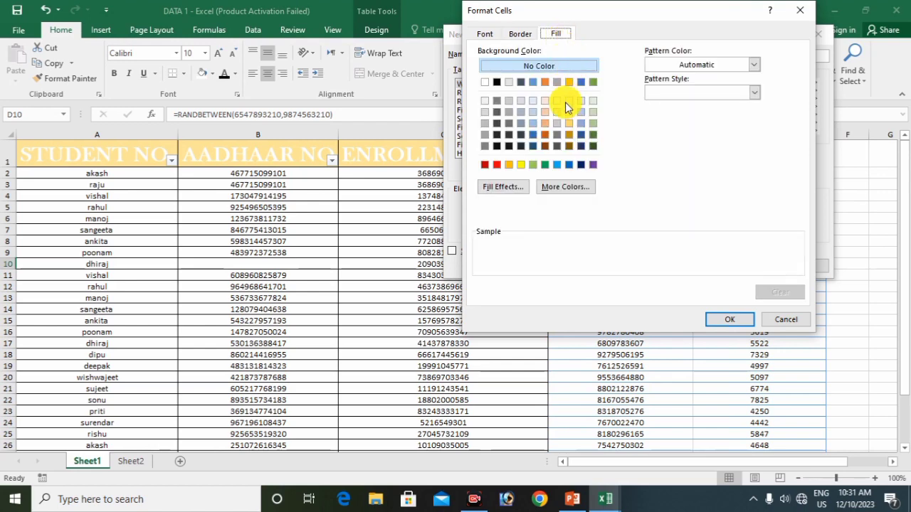
pyautogui.click(506, 186)
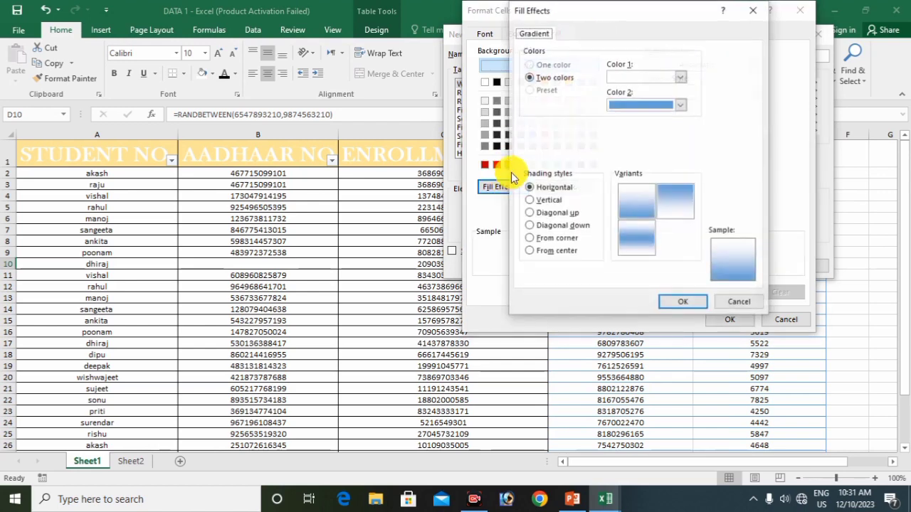
pyautogui.click(681, 77)
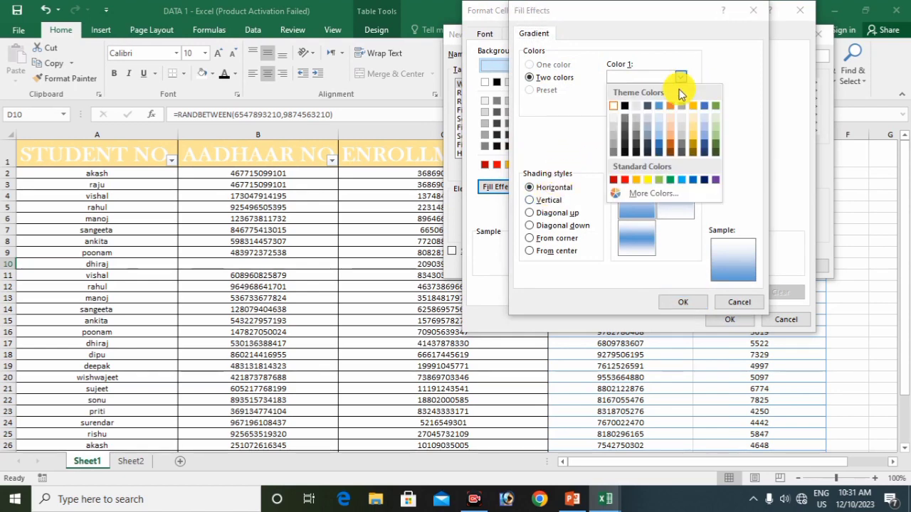
pyautogui.click(649, 180)
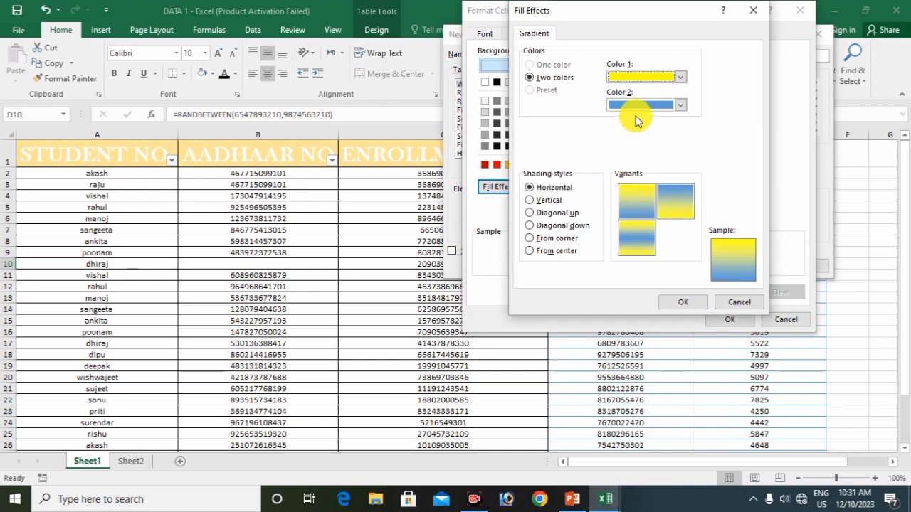
pyautogui.click(681, 106)
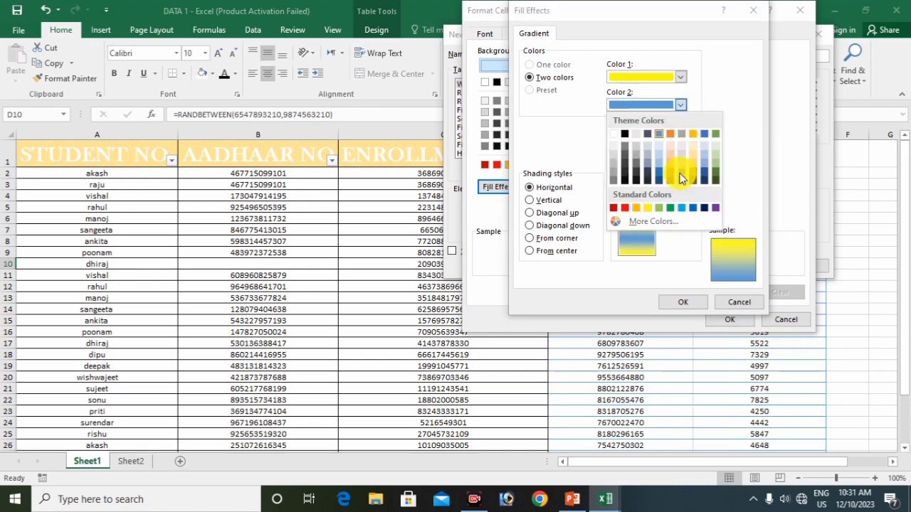
pyautogui.click(624, 207)
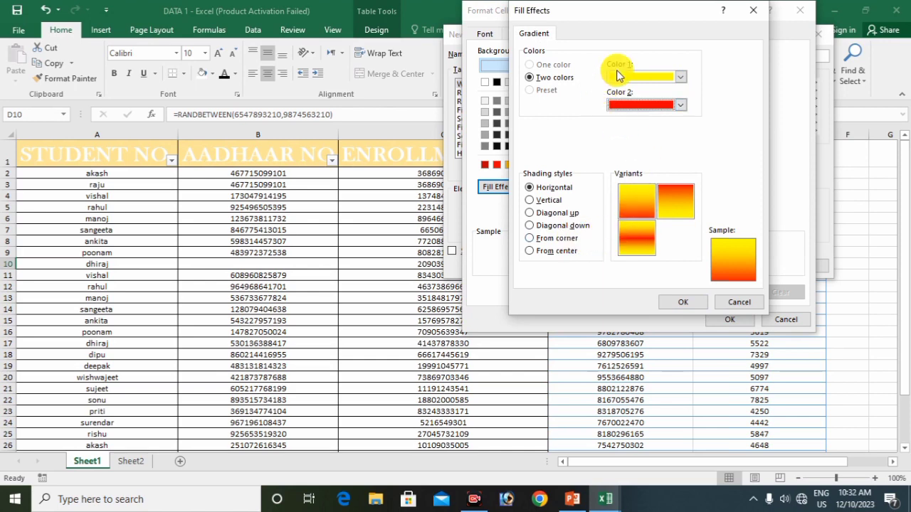
pyautogui.click(701, 305)
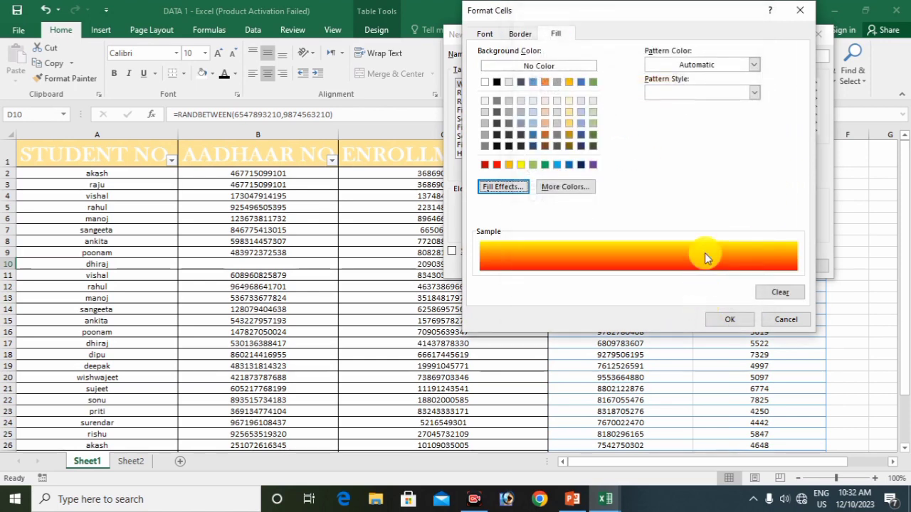
# - Fill the Whole Table element with a green, downward-sloping diagonal stripe pattern and save the new PivotTable style
pyautogui.click(752, 65)
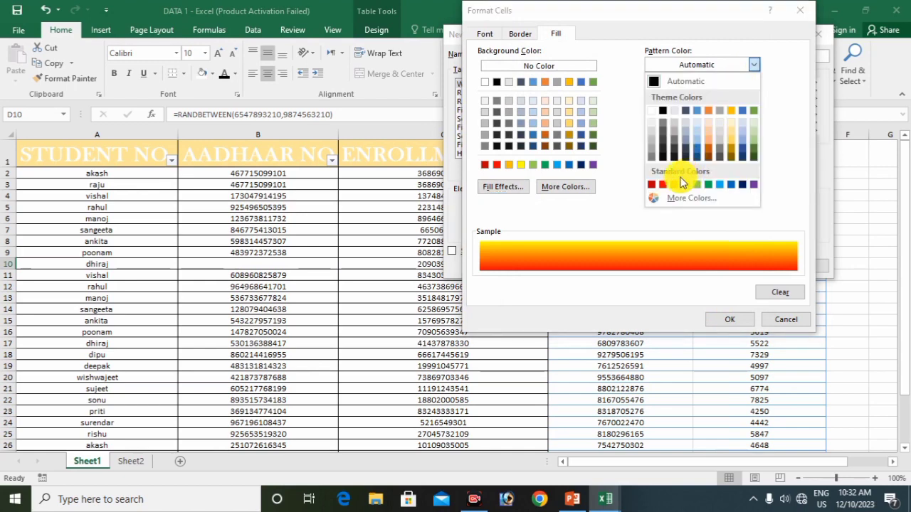
pyautogui.click(708, 185)
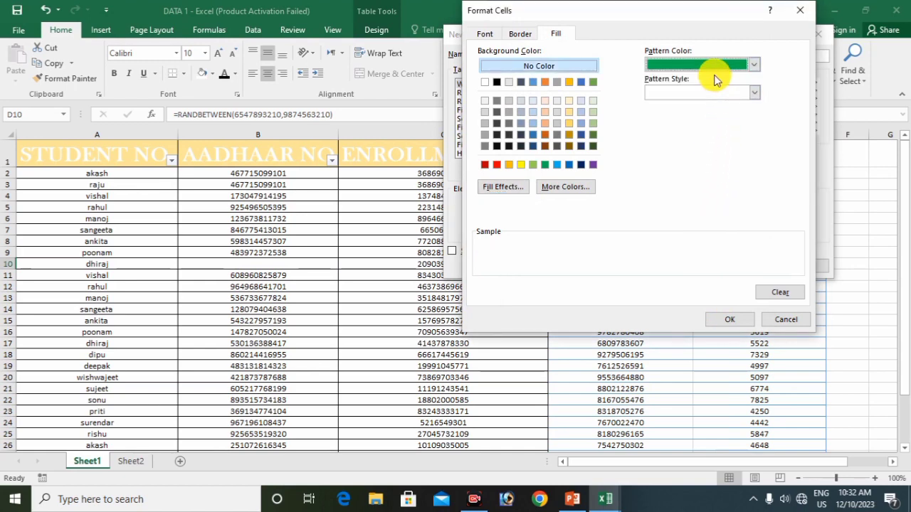
pyautogui.click(754, 93)
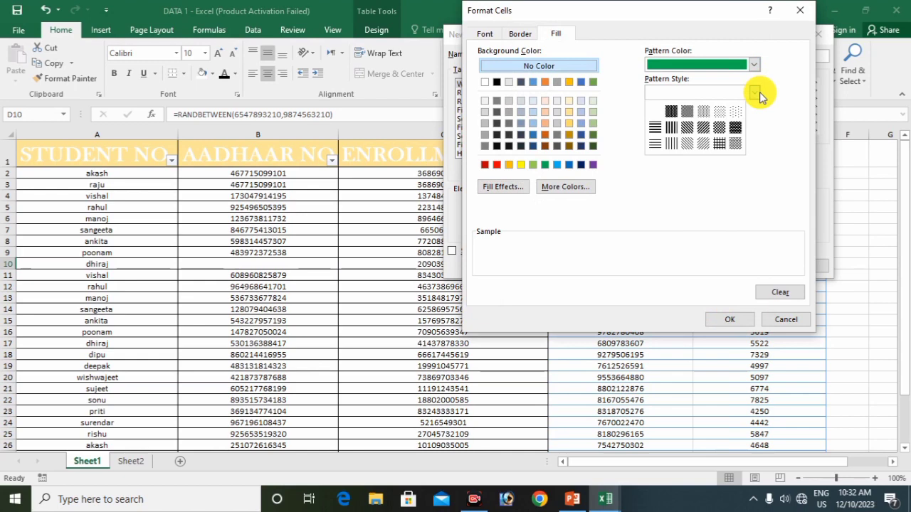
pyautogui.click(684, 135)
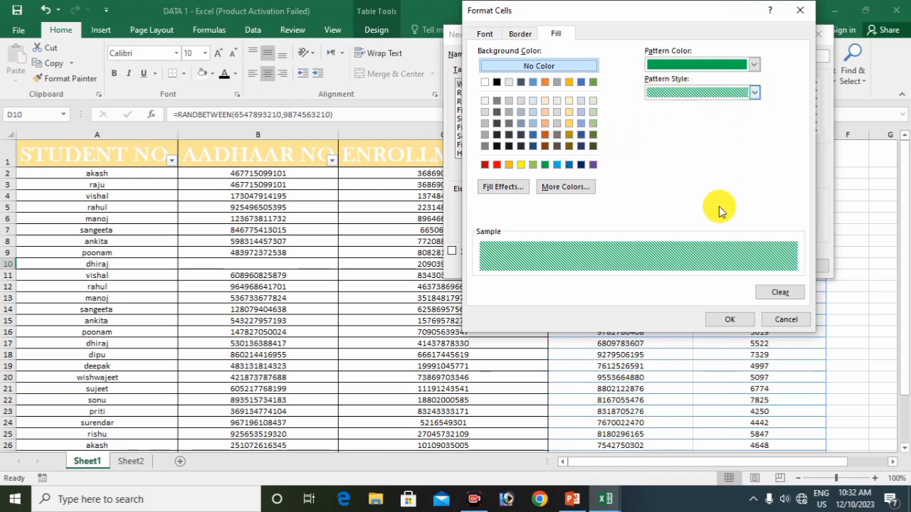
pyautogui.click(726, 317)
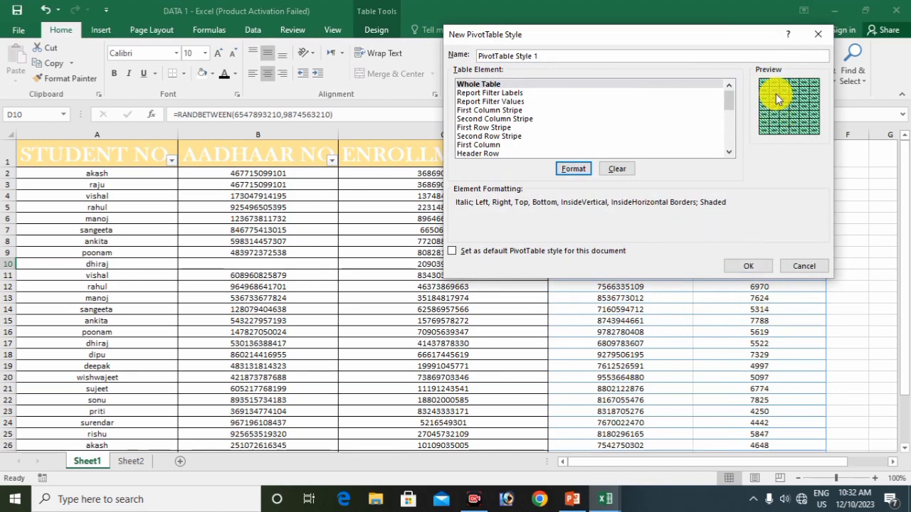
pyautogui.click(742, 266)
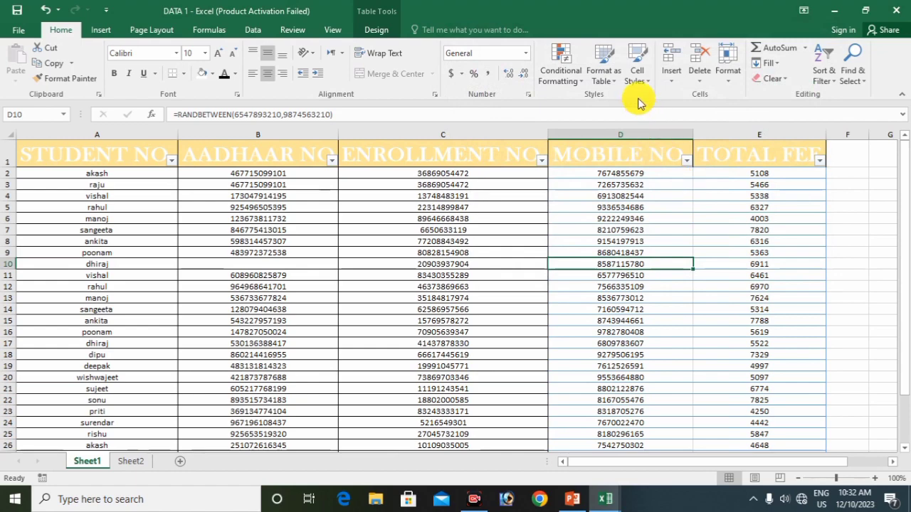
pyautogui.click(628, 79)
pyautogui.click(608, 77)
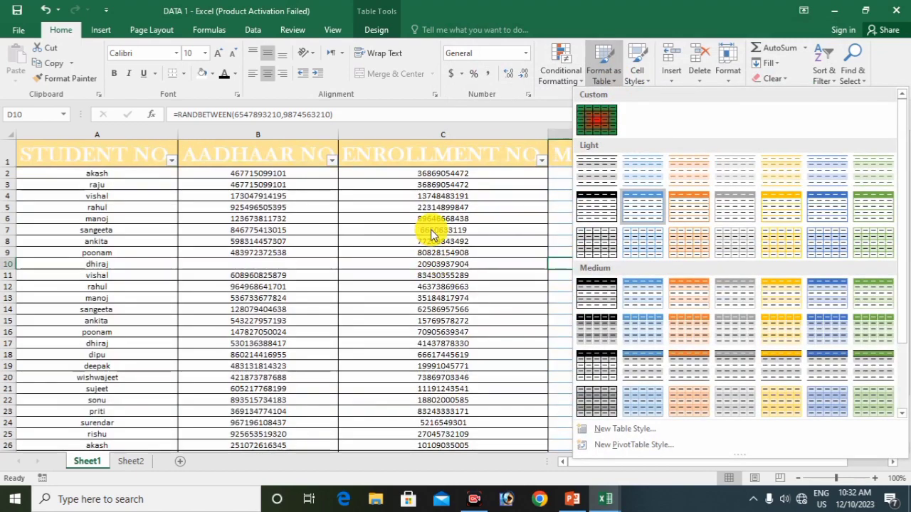
pyautogui.click(431, 230)
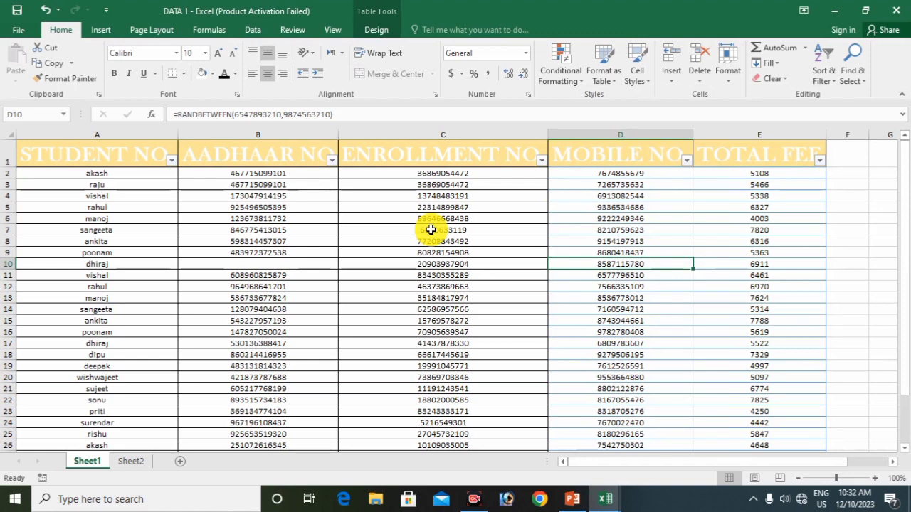
# - Create a PivotTable from the whole student table Table1 on a new worksheet
pyautogui.click(310, 210)
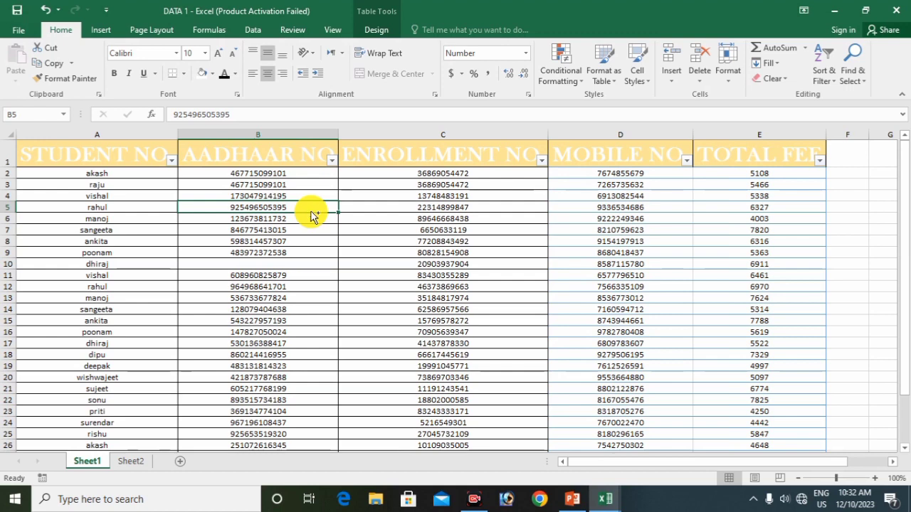
pyautogui.hotkey('ctrl', 'a')
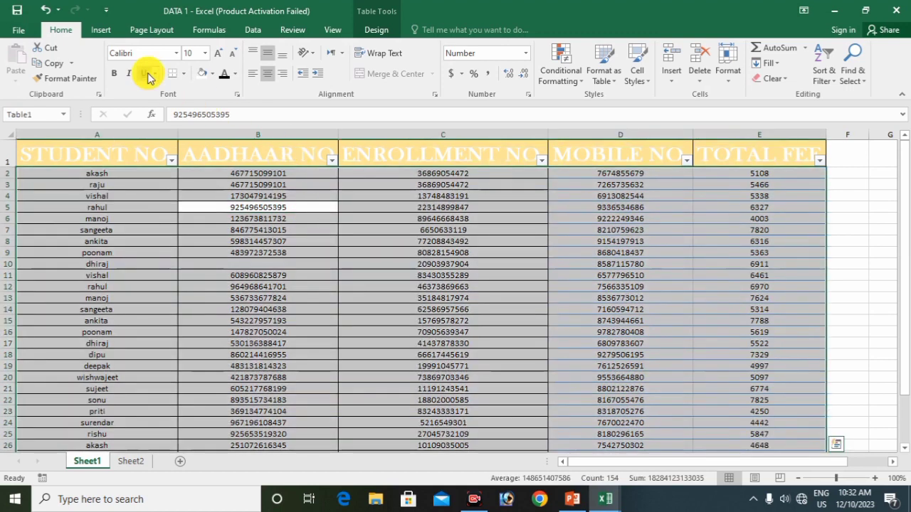
pyautogui.click(95, 34)
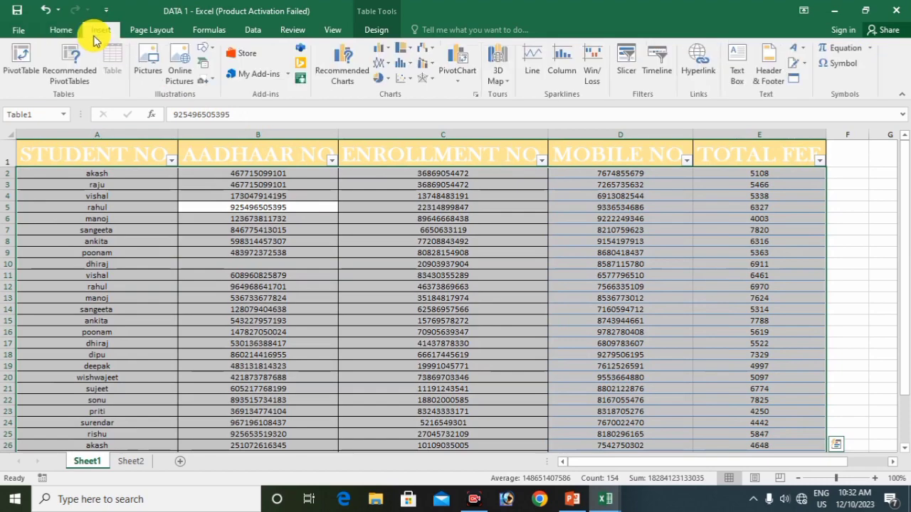
pyautogui.click(10, 65)
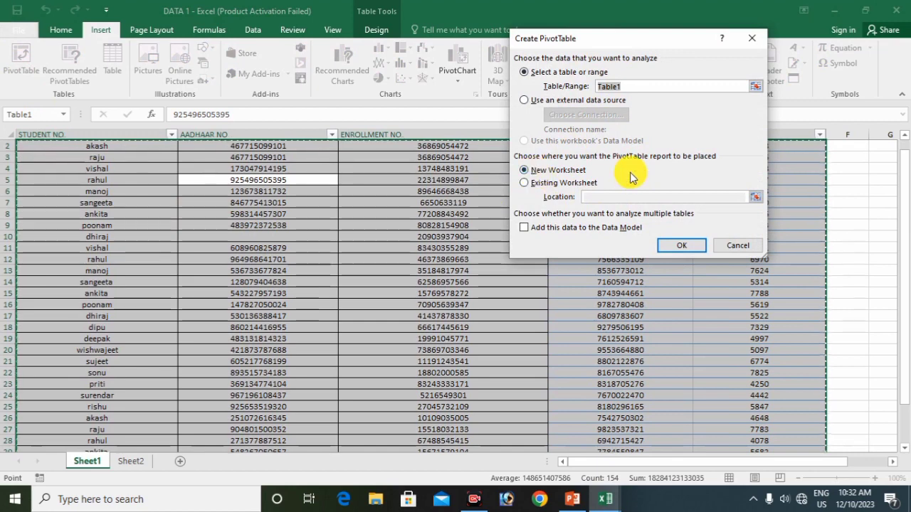
pyautogui.click(684, 245)
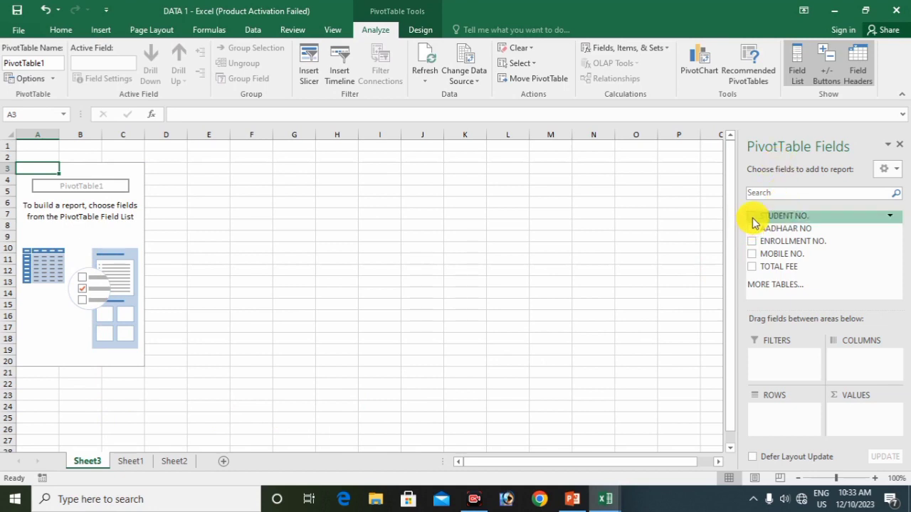
# - Add the STUDENT NO., AADHAAR NO, ENROLLMENT NO., MOBILE NO. and TOTAL FEE fields to the PivotTable
pyautogui.click(752, 217)
pyautogui.click(752, 230)
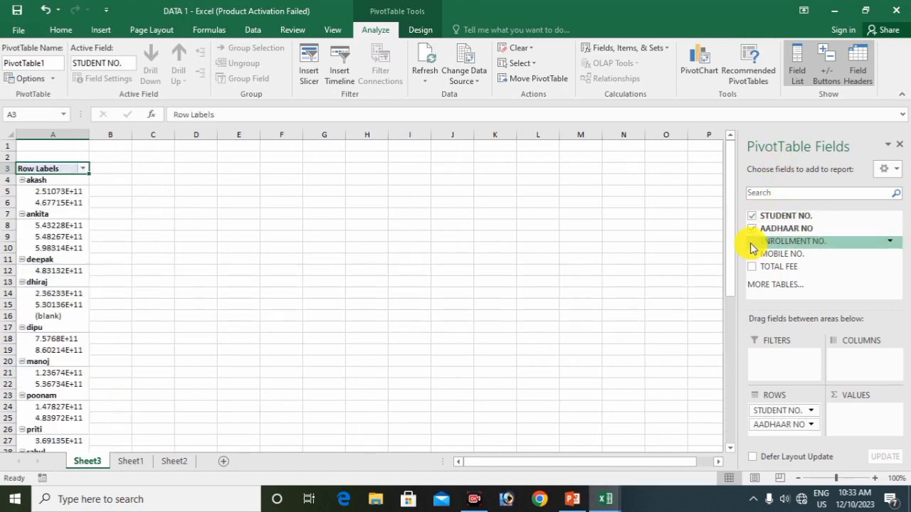
pyautogui.click(752, 242)
pyautogui.click(752, 254)
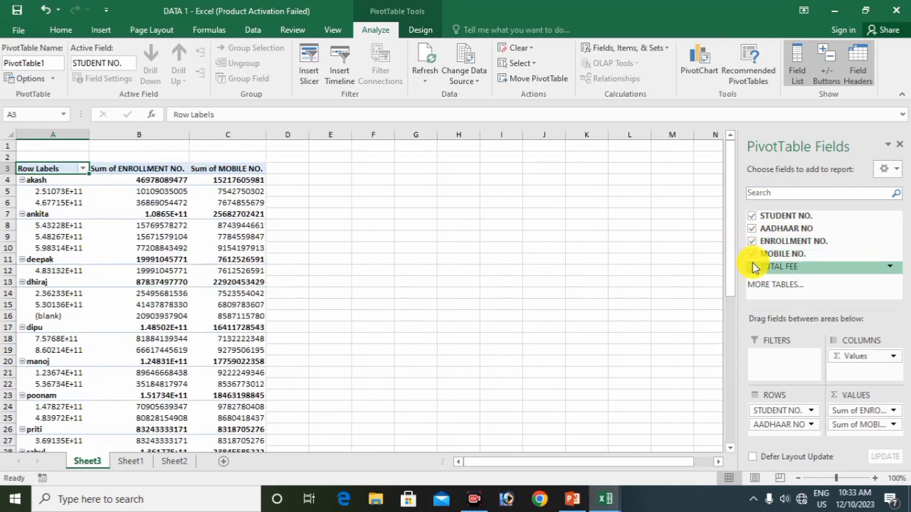
pyautogui.click(753, 267)
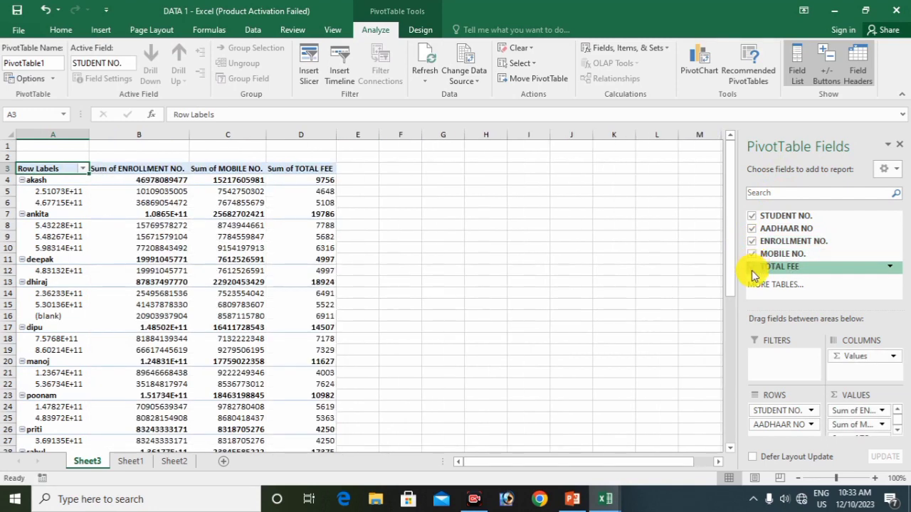
# - Select the PivotTable's data rows down to the Grand Total and apply the custom PivotTable Style 1
pyautogui.click(31, 174)
pyautogui.moveTo(35, 173); pyautogui.dragTo(291, 492)
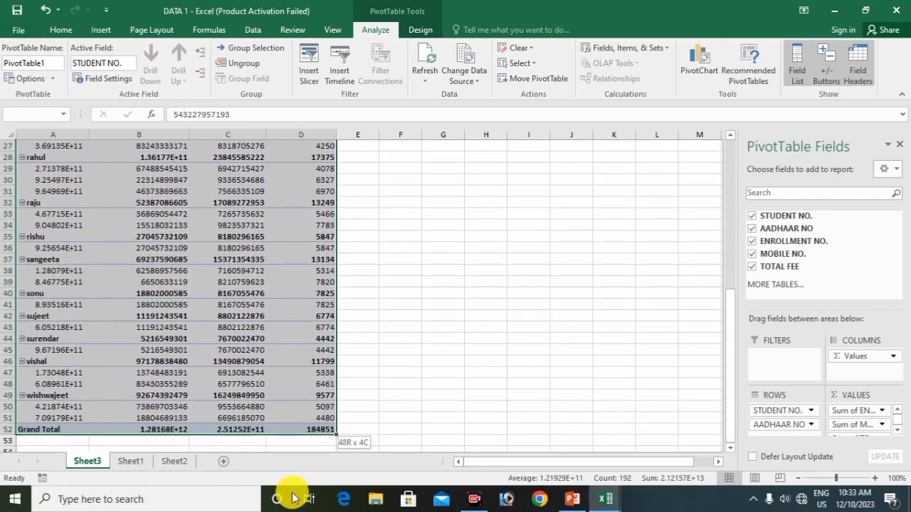
pyautogui.click(51, 29)
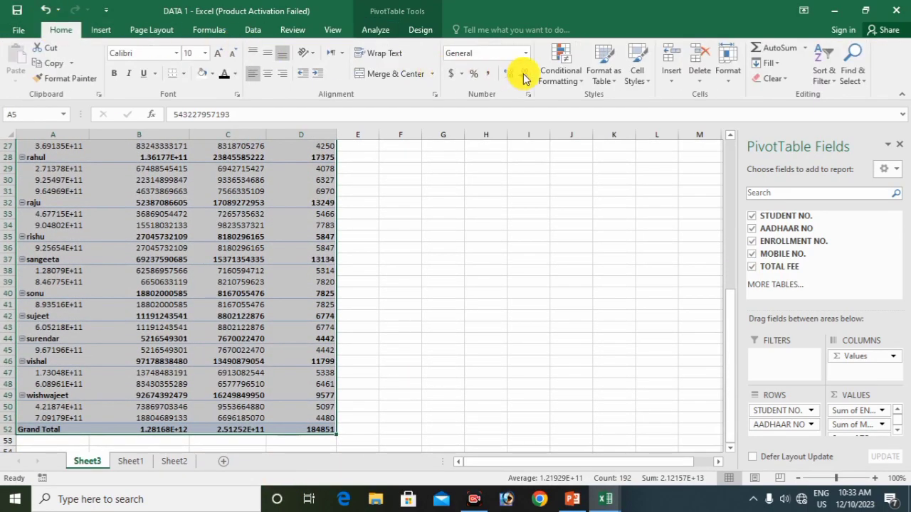
pyautogui.click(616, 87)
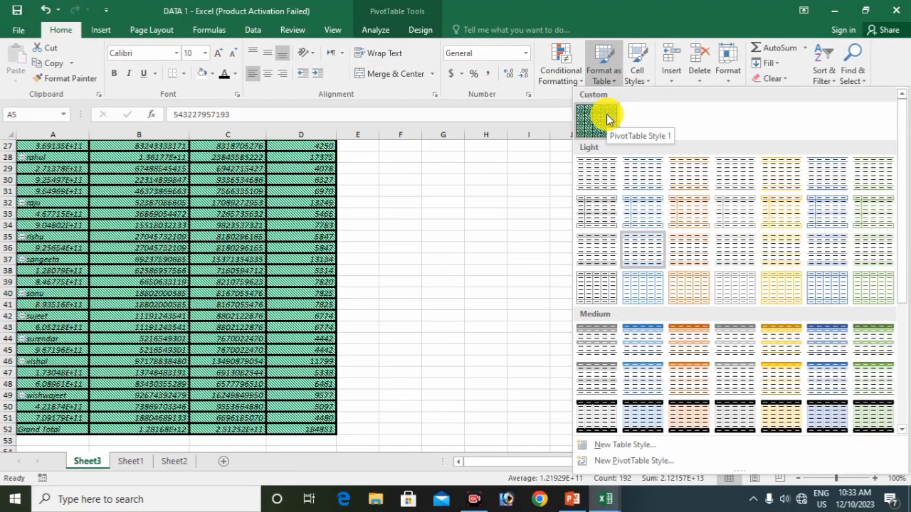
pyautogui.click(606, 114)
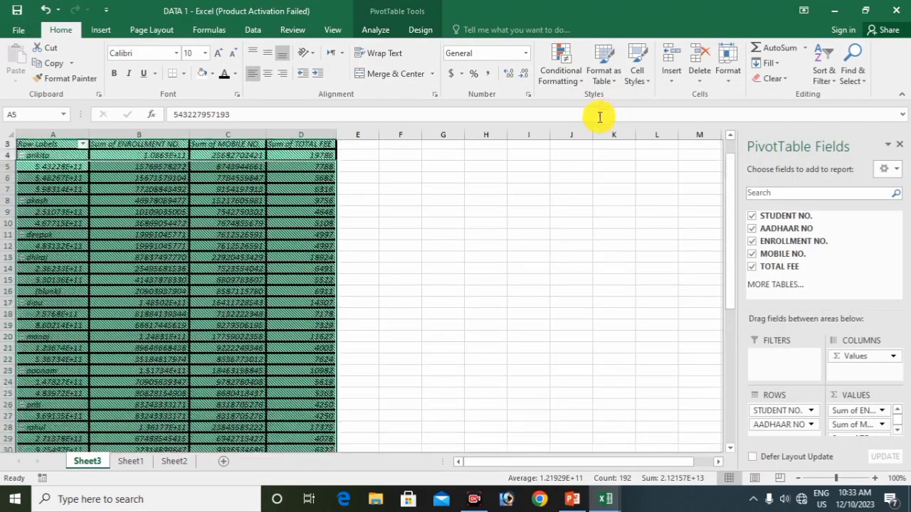
pyautogui.moveTo(239, 245)
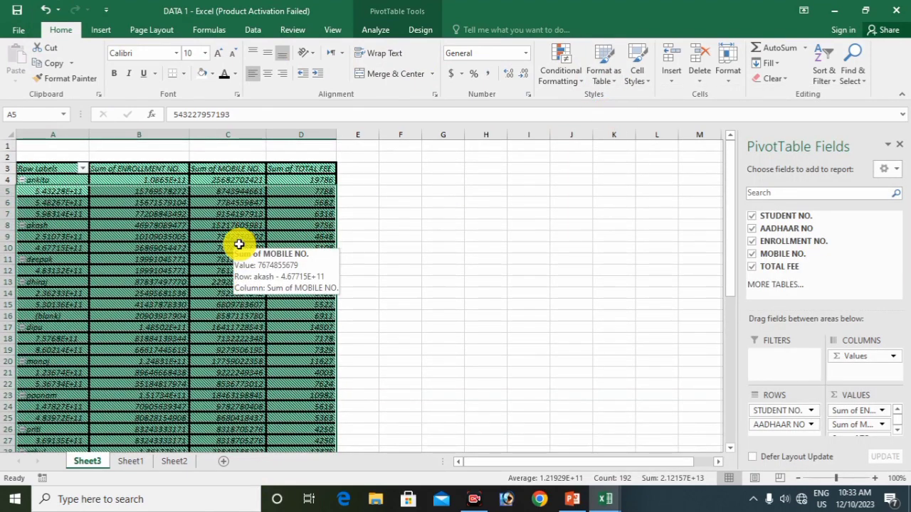
pyautogui.click(201, 235)
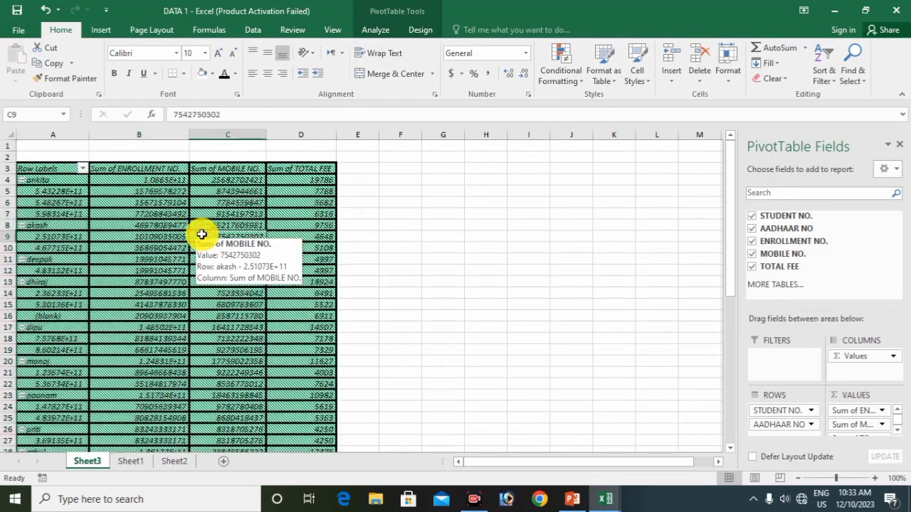
# - Preview Pivot Style Medium 2 on the PivotTable and examine the PivotTable's layout and style design options
pyautogui.click(603, 71)
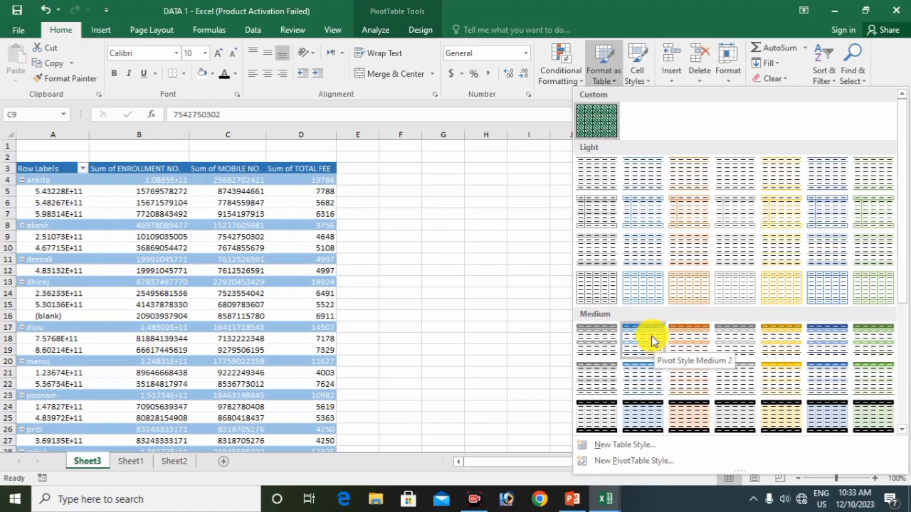
pyautogui.click(420, 27)
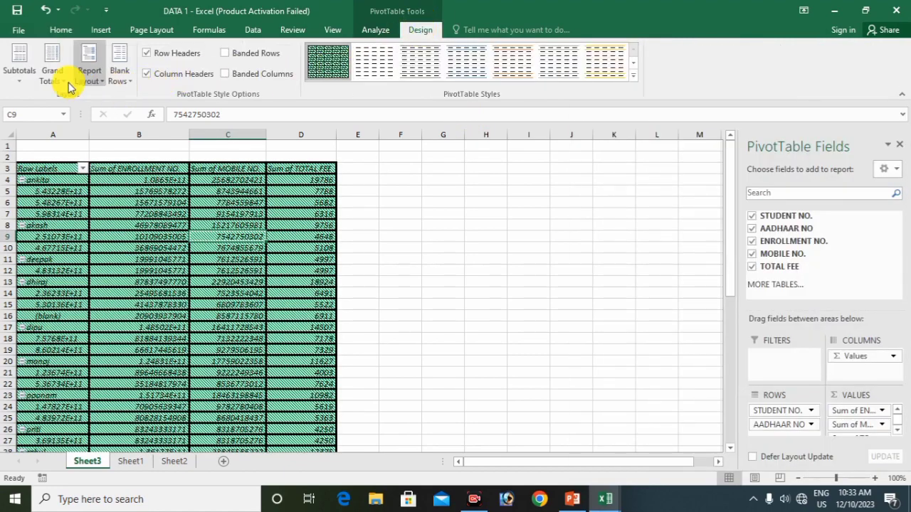
pyautogui.click(427, 183)
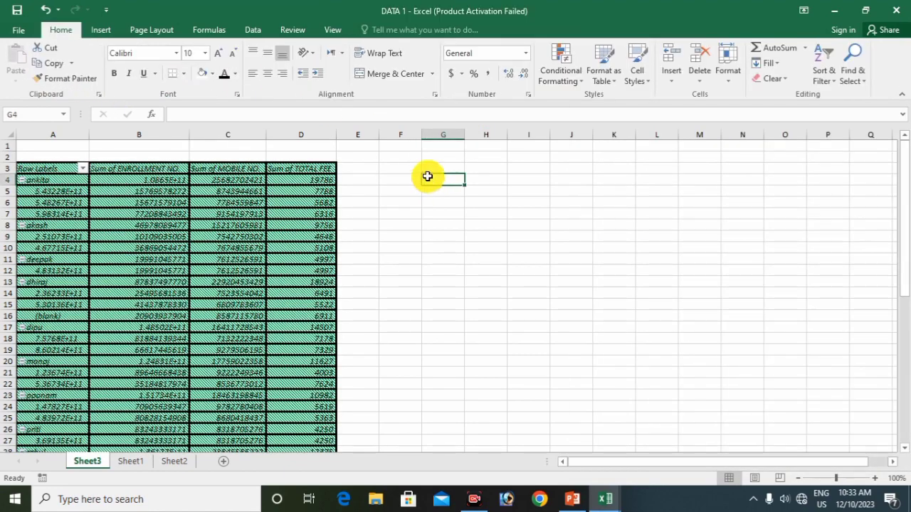
pyautogui.click(295, 203)
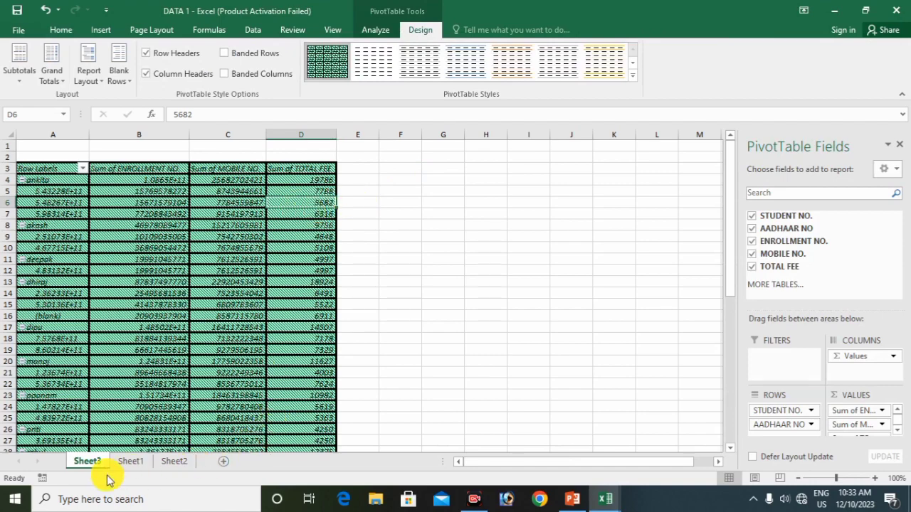
# - Return to the student table on Sheet1 and show its table design options
pyautogui.click(132, 461)
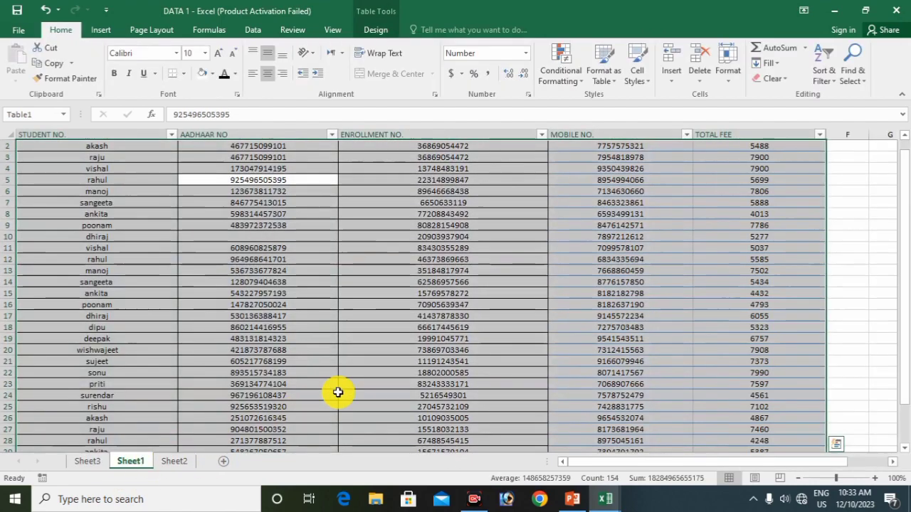
pyautogui.click(377, 283)
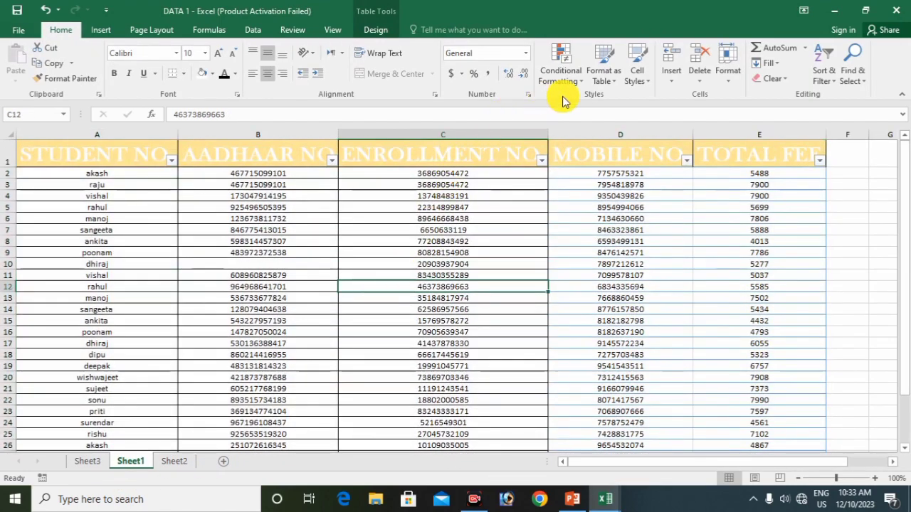
pyautogui.click(388, 34)
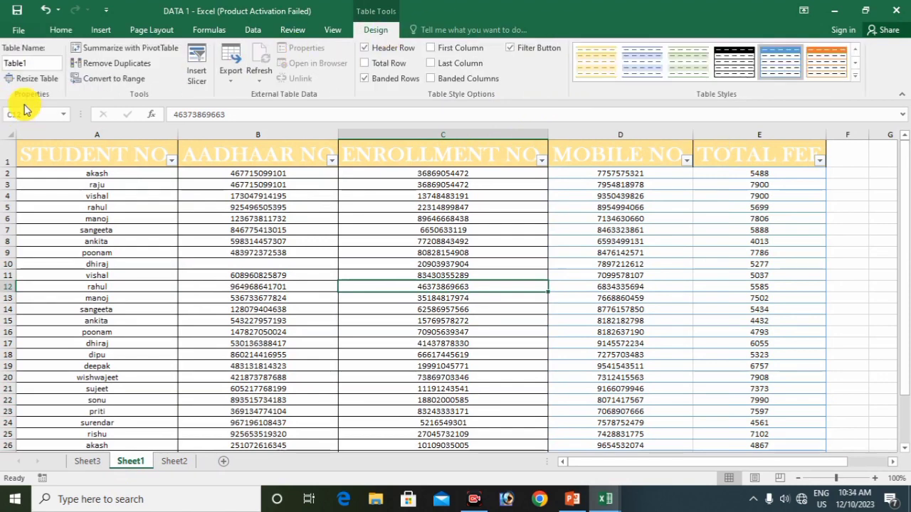